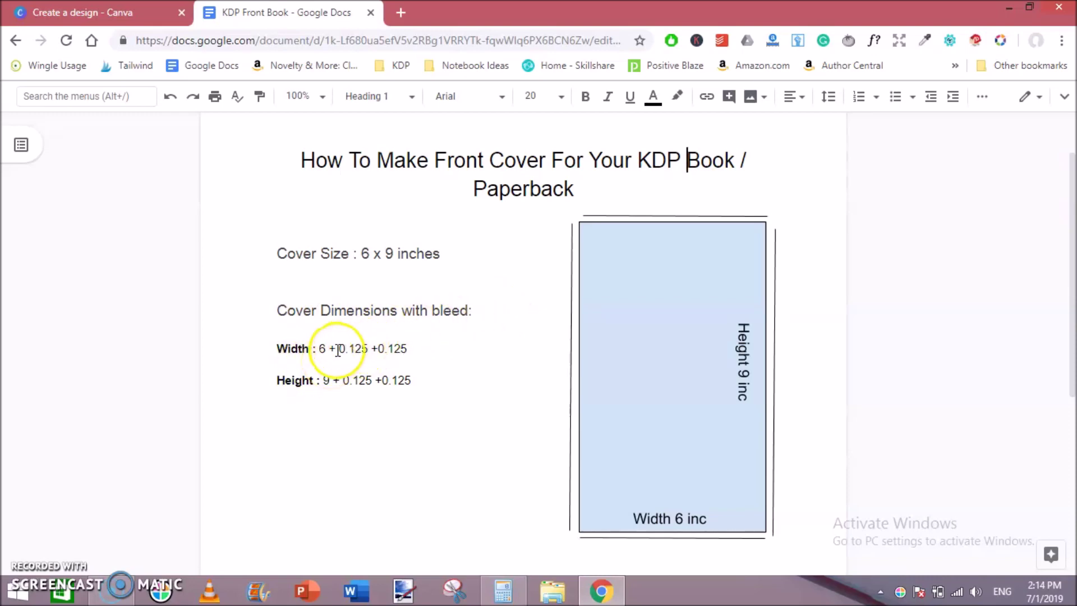
- Select the first 0.125 in the Width bleed formula and place the cursor after the second plus
left_click_drag(338, 349, 368, 348)
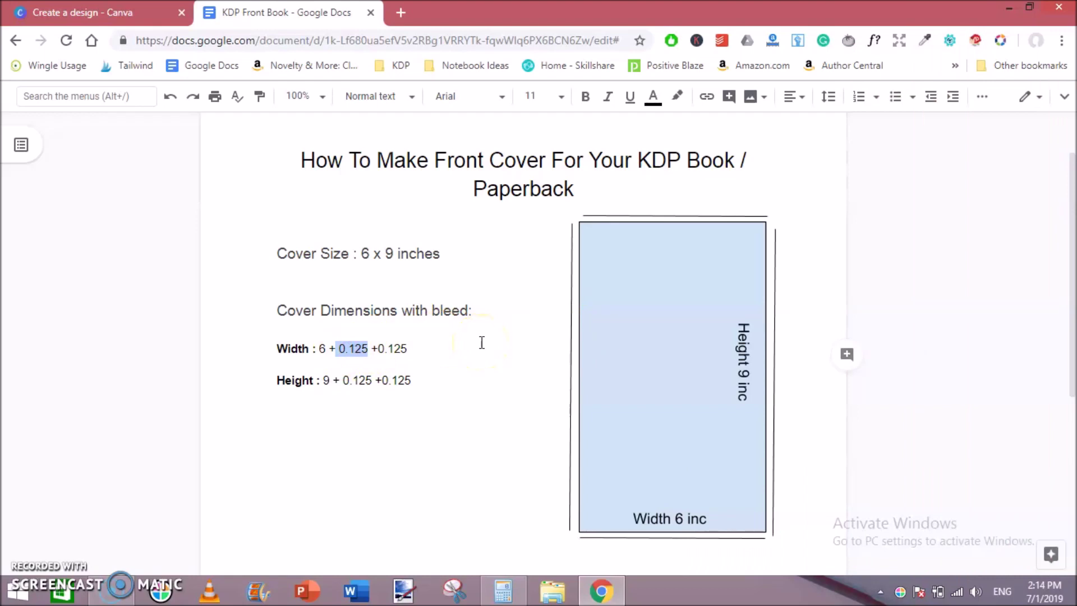
left_click(379, 348)
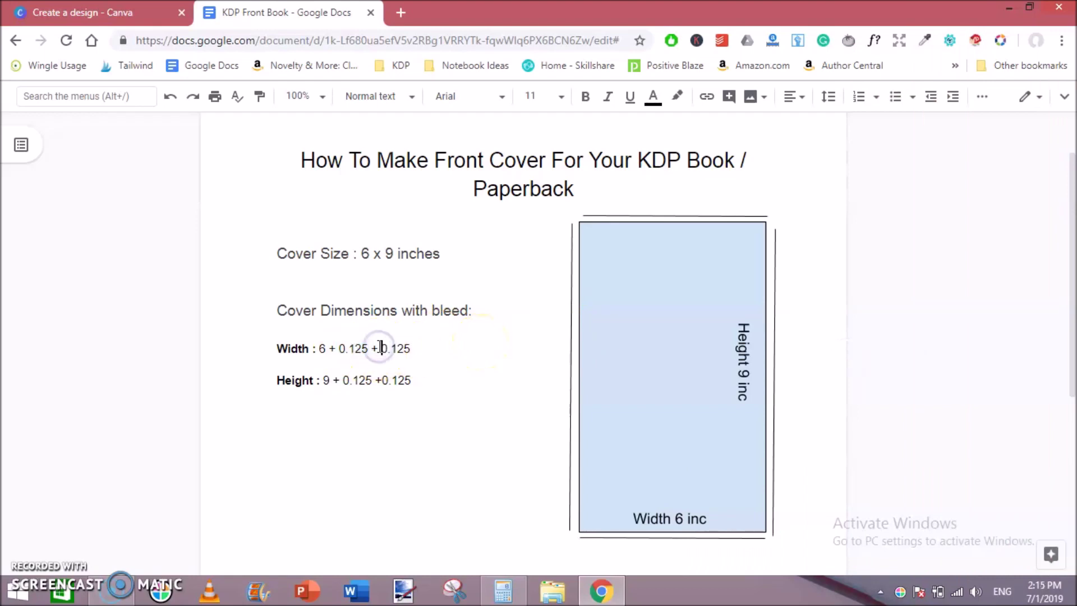
- Append '= 6.25' to the end of the Width bleed formula
left_click(463, 349)
type("+")
key("BackSpace")
key("BackSpace")
type("= 6.25")
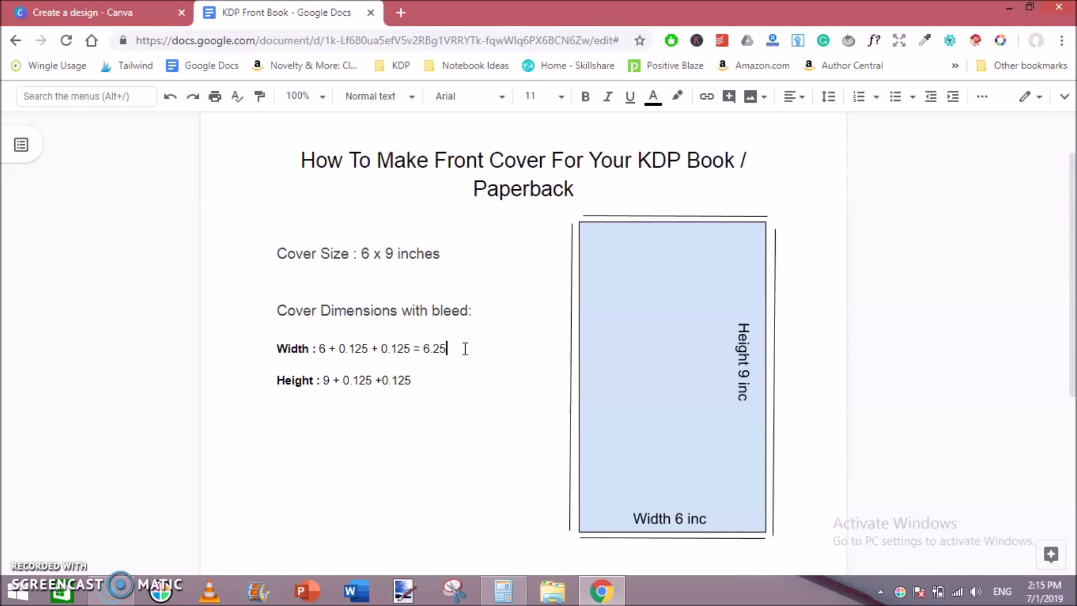
- Fix the Height formula's spacing, append '= 9.25', and add an empty line below
left_click(429, 381)
type("+")
key("BackSpace")
key("BackSpace")
type("=")
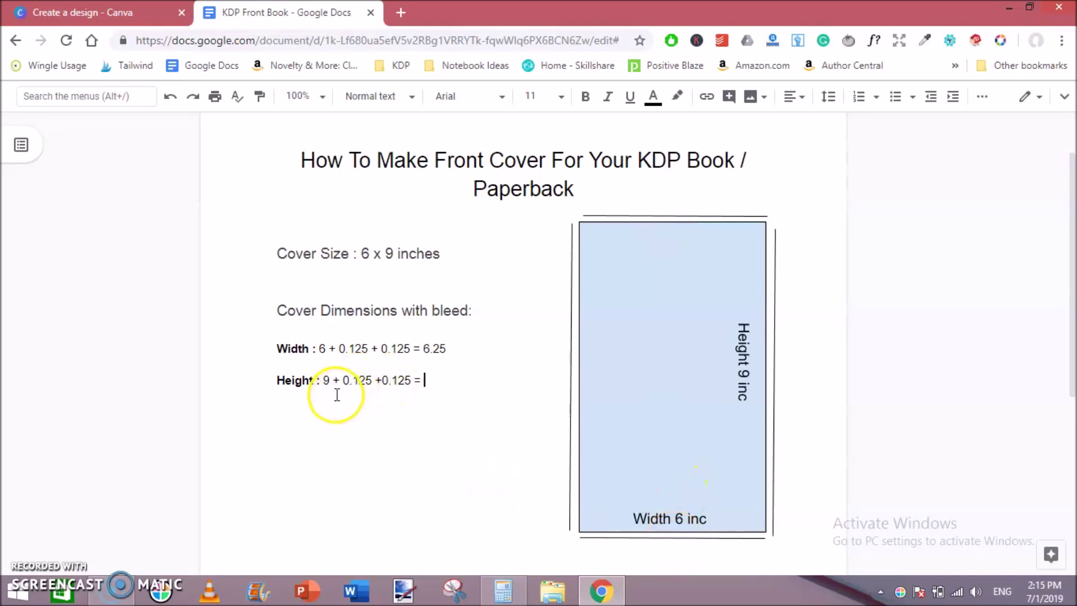
left_click(382, 380)
left_click(442, 380)
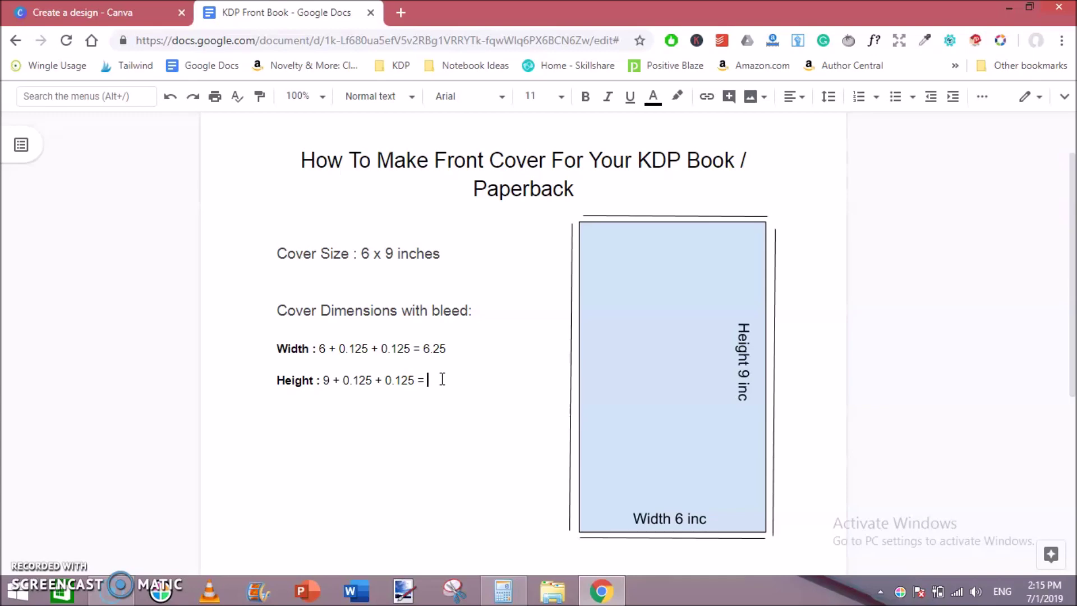
type("9.25")
key("Return")
key("Return")
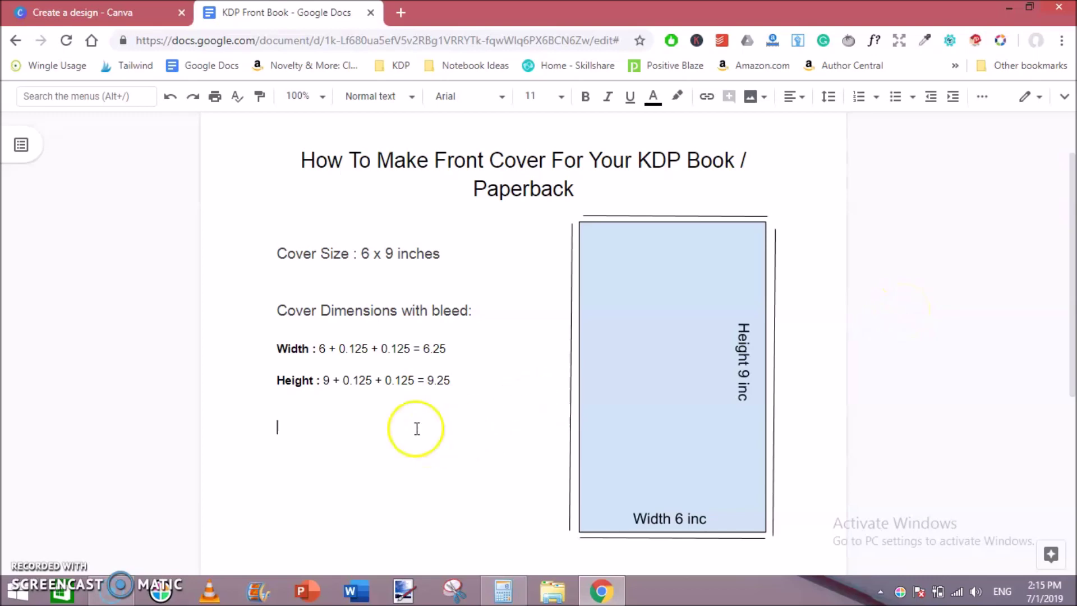
left_click(163, 13)
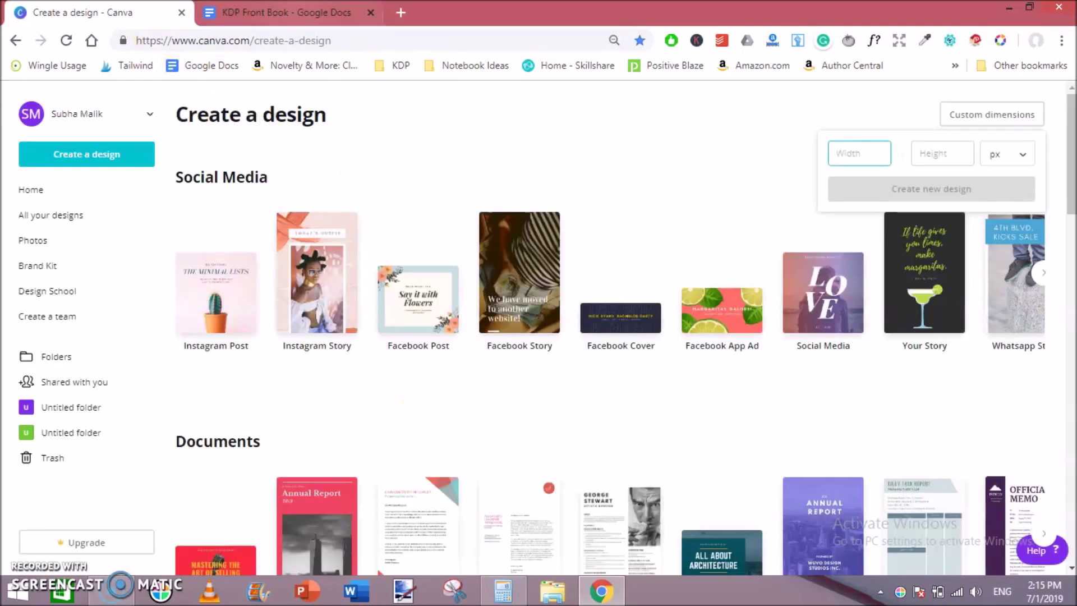
left_click(298, 13)
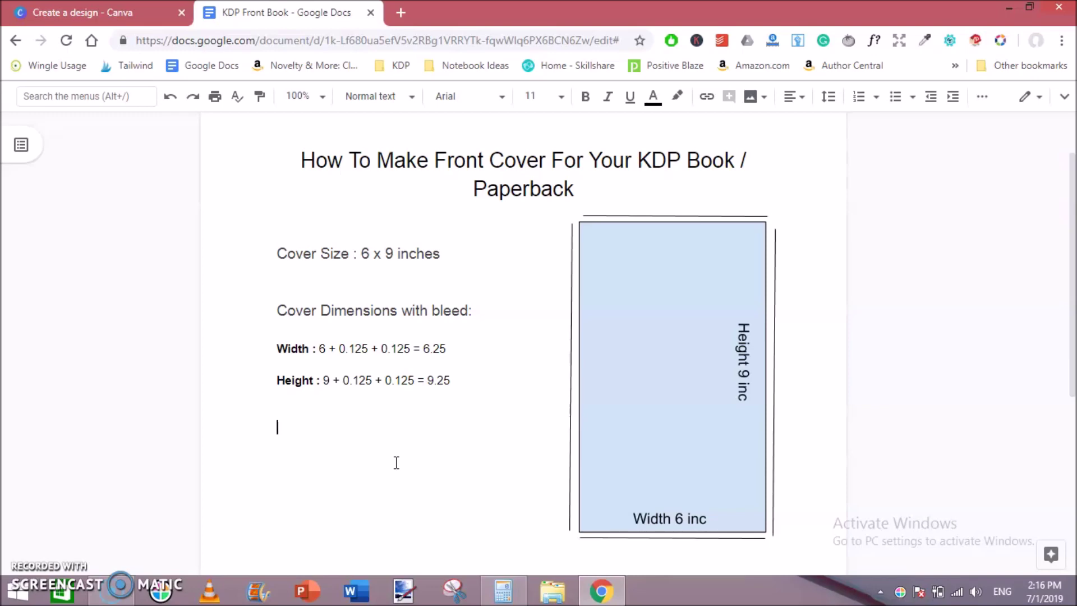
- Calculate the cover width 6.25 × 300 = 1875 px in Calculator, then return to Canva
left_click(502, 588)
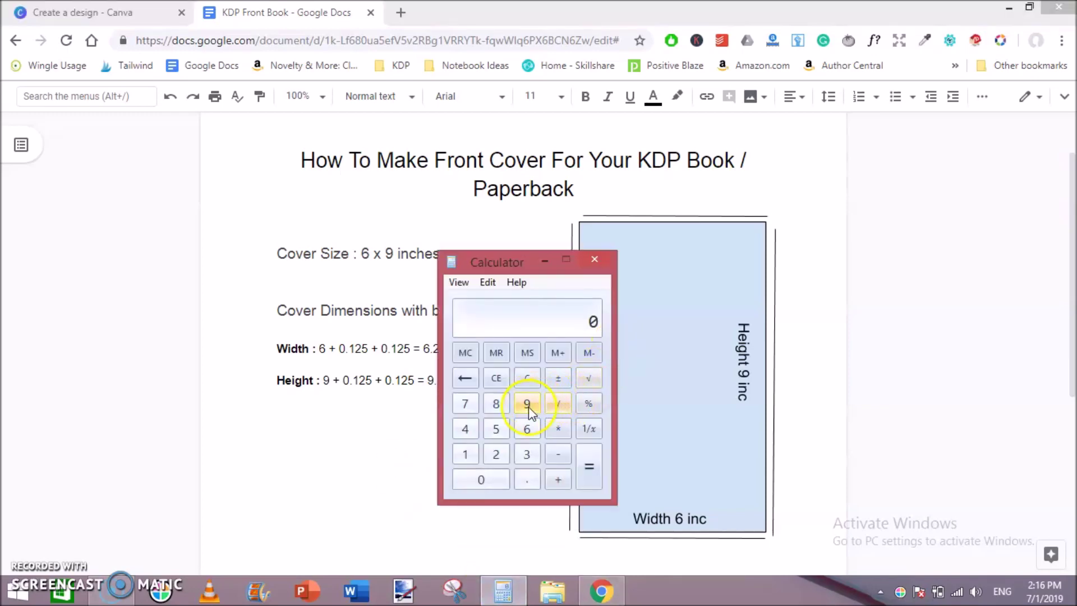
left_click(528, 429)
left_click(526, 480)
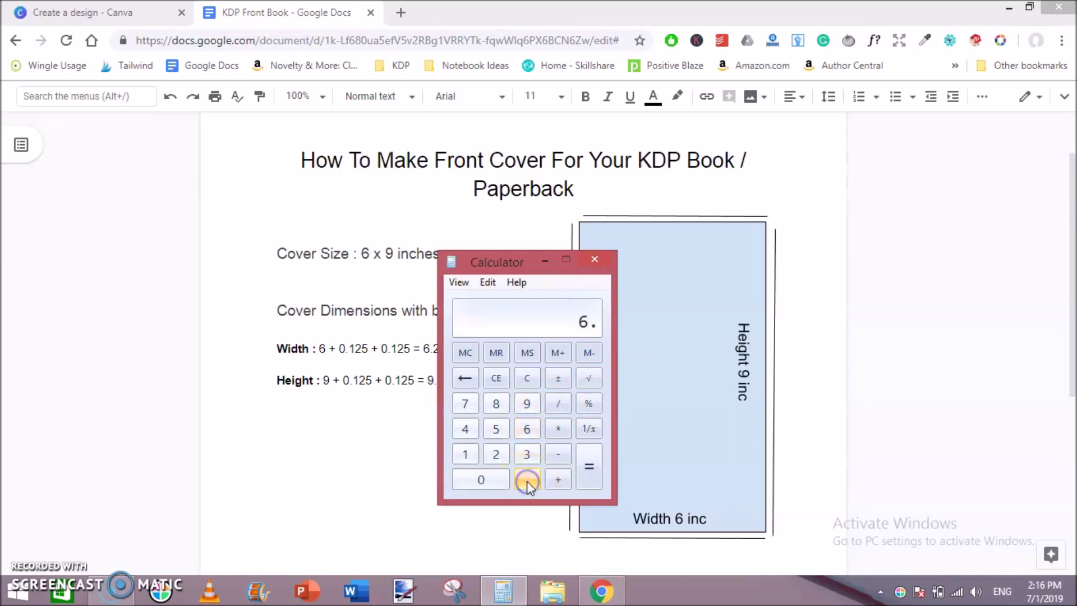
left_click(499, 456)
left_click(497, 430)
left_click(561, 432)
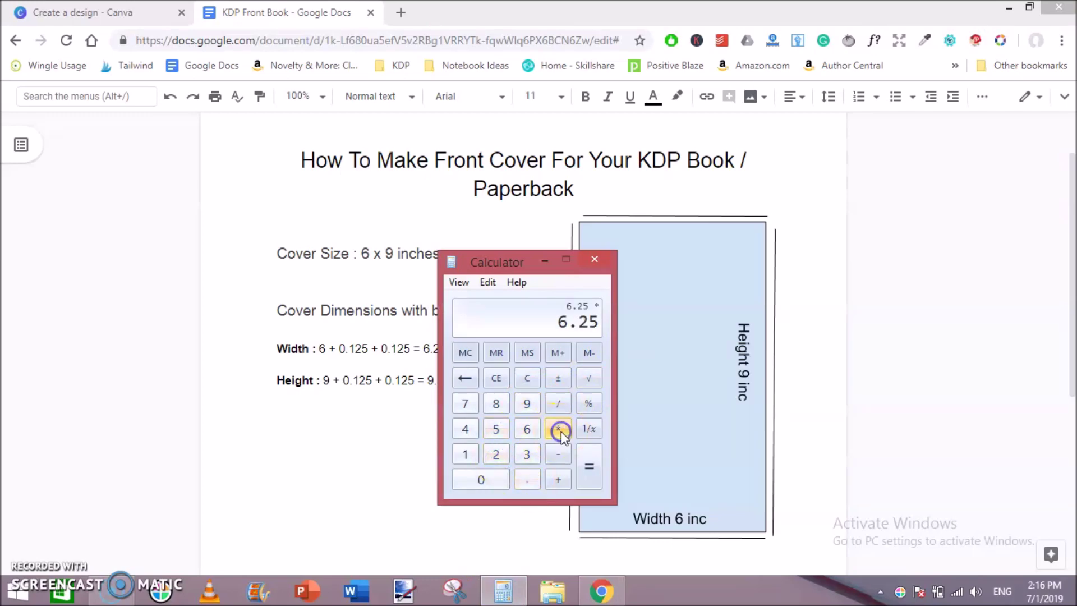
left_click(527, 454)
left_click(487, 486)
left_click(487, 486)
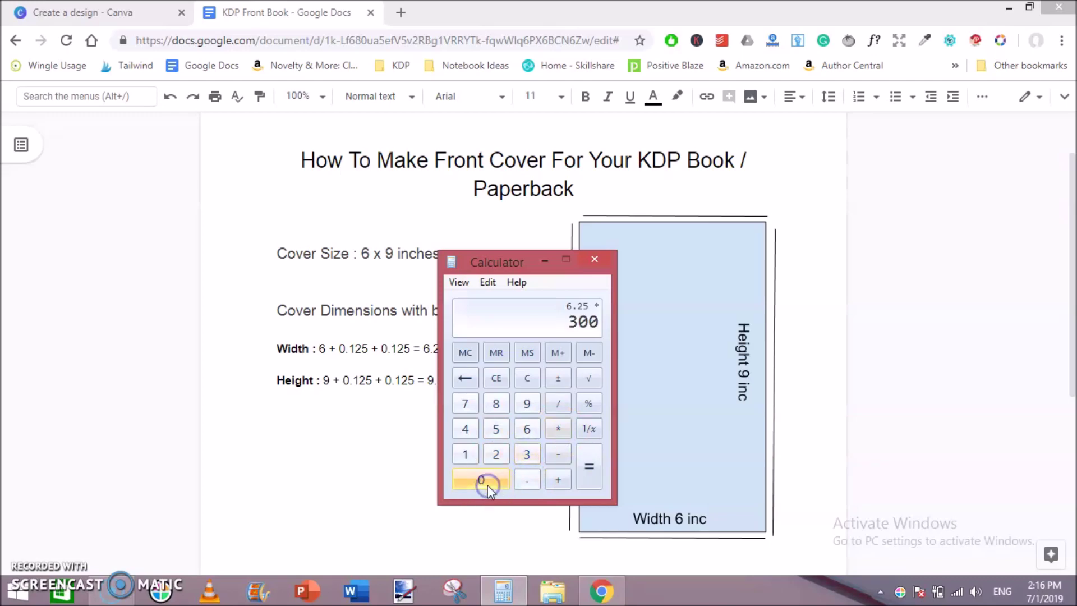
left_click(590, 466)
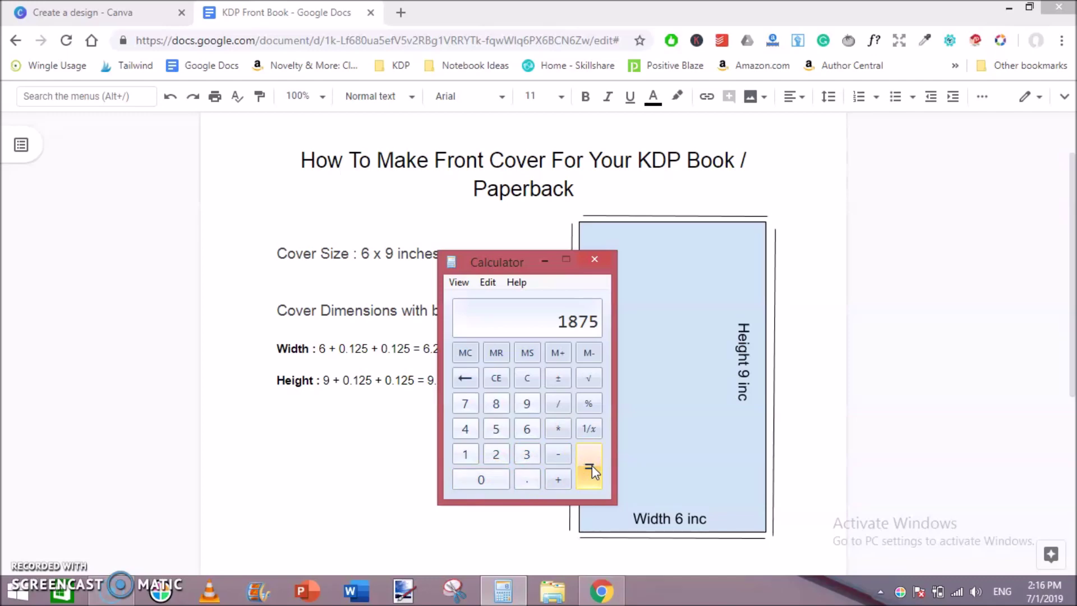
left_click(84, 13)
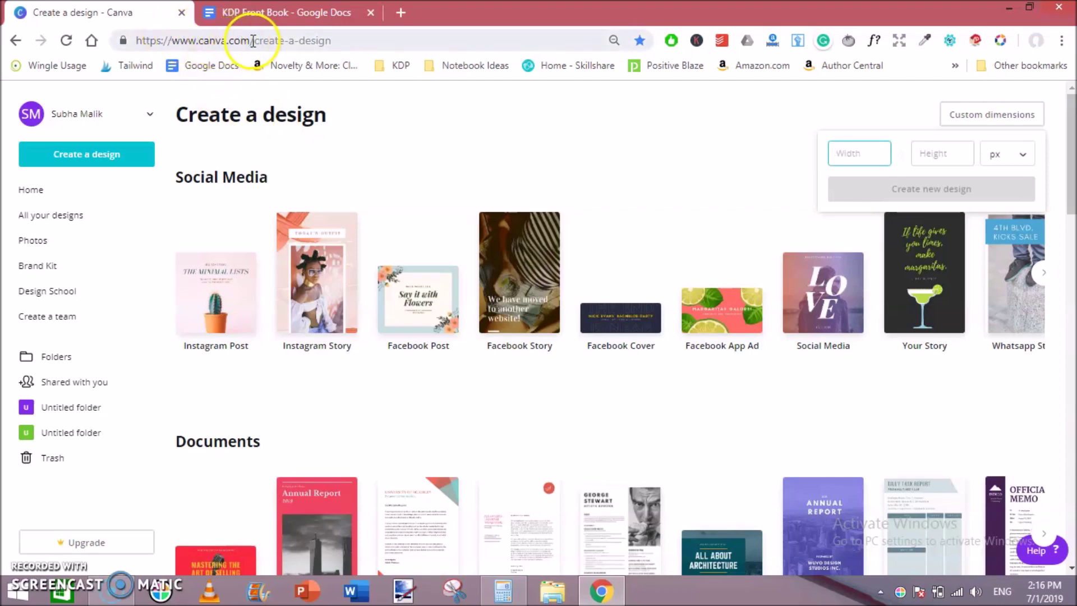
- Enter 1875 px as the custom design width on Canva's Create a design page
left_click(113, 147)
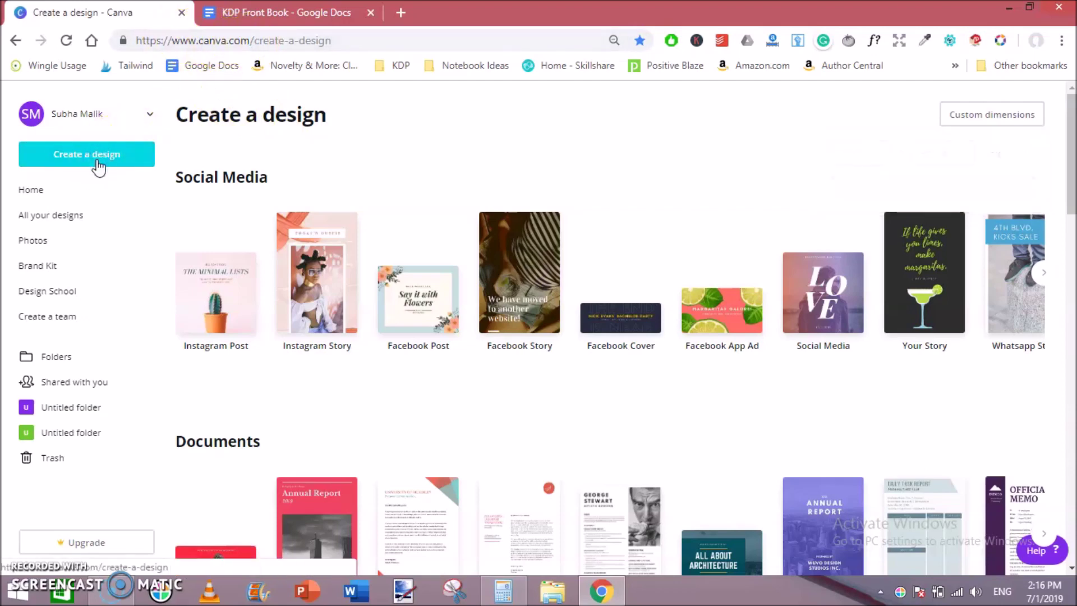
left_click(991, 119)
left_click(876, 153)
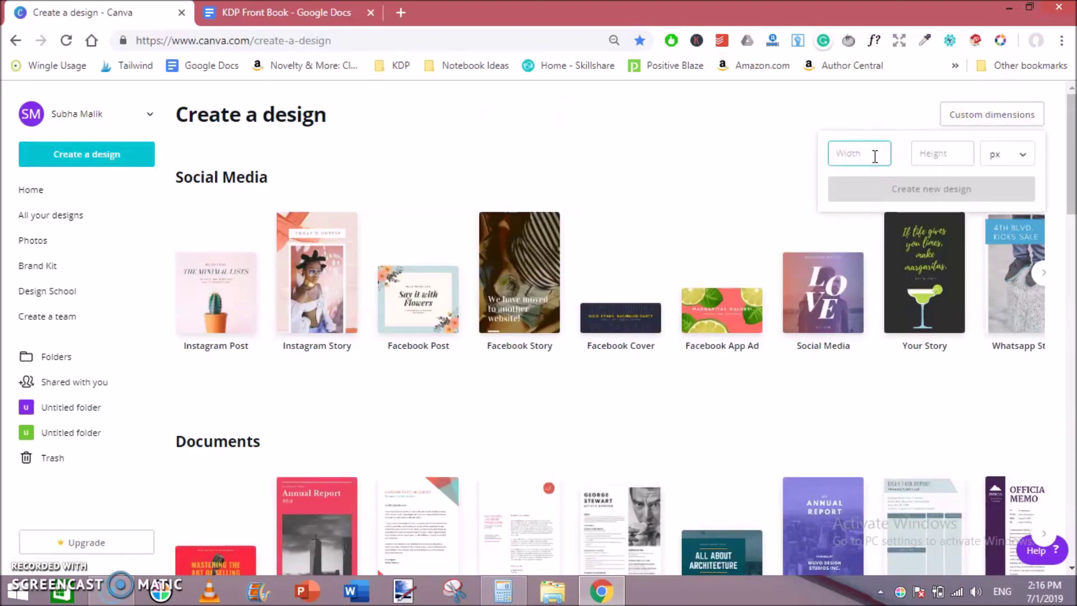
type("1875")
left_click(936, 158)
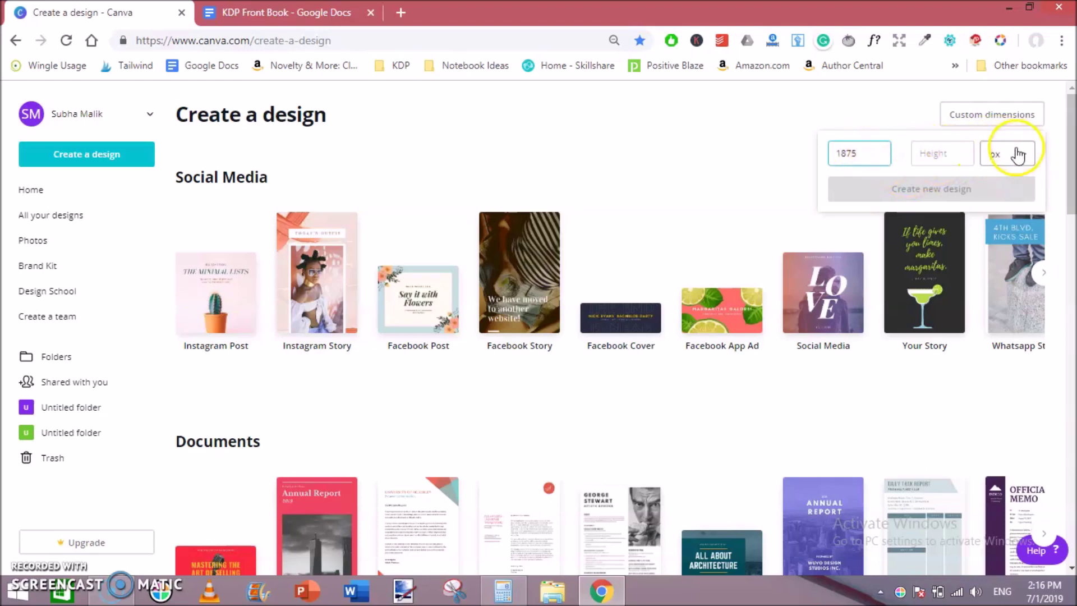
left_click(284, 12)
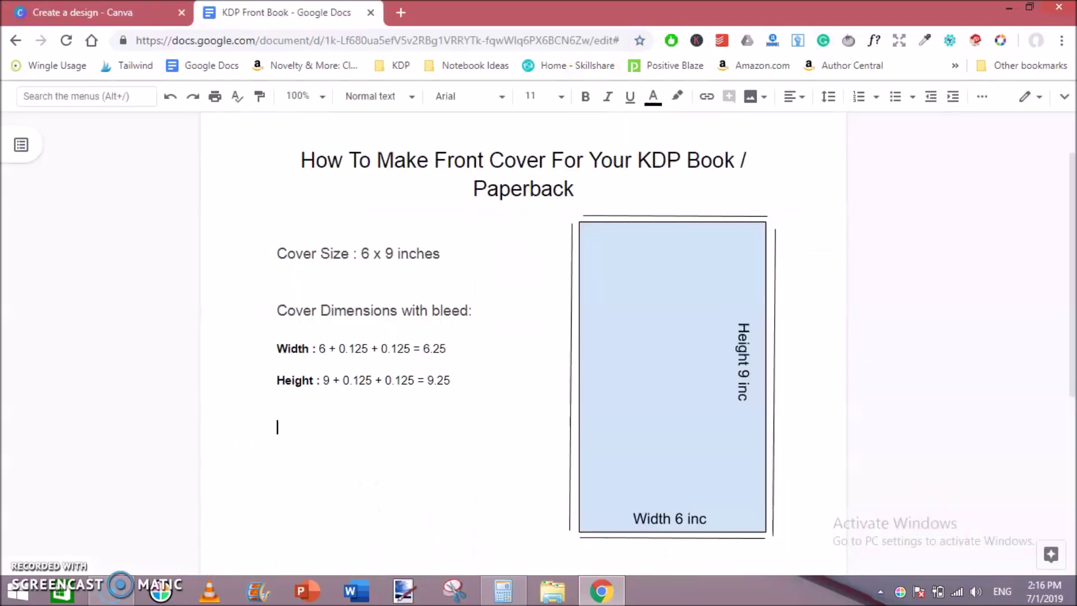
- Clear Calculator and compute the cover height 9.25 × 300 = 2775 px
left_click(503, 590)
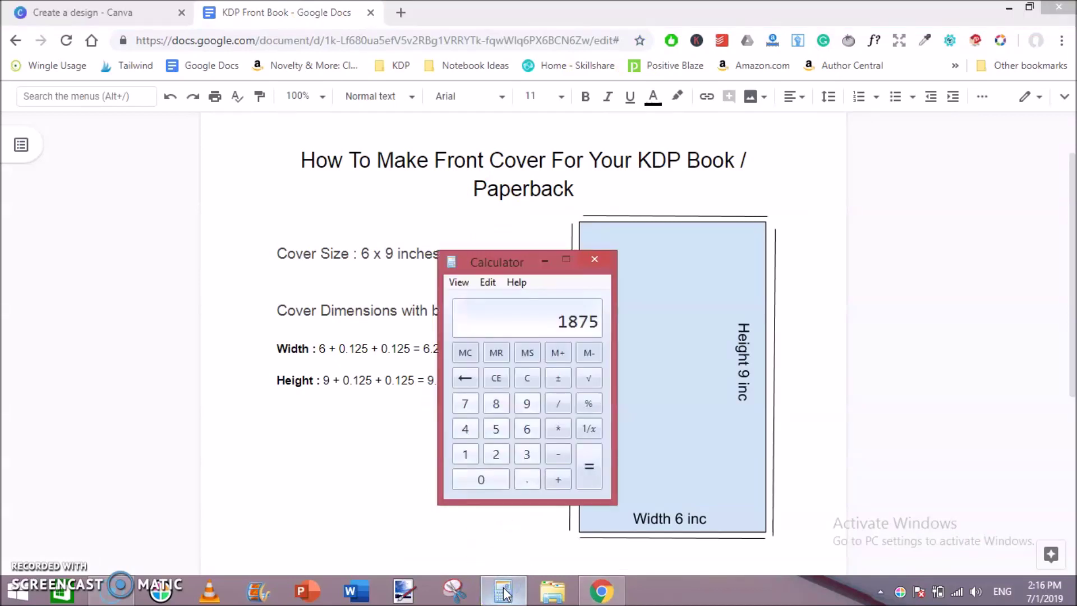
left_click(528, 377)
type("9")
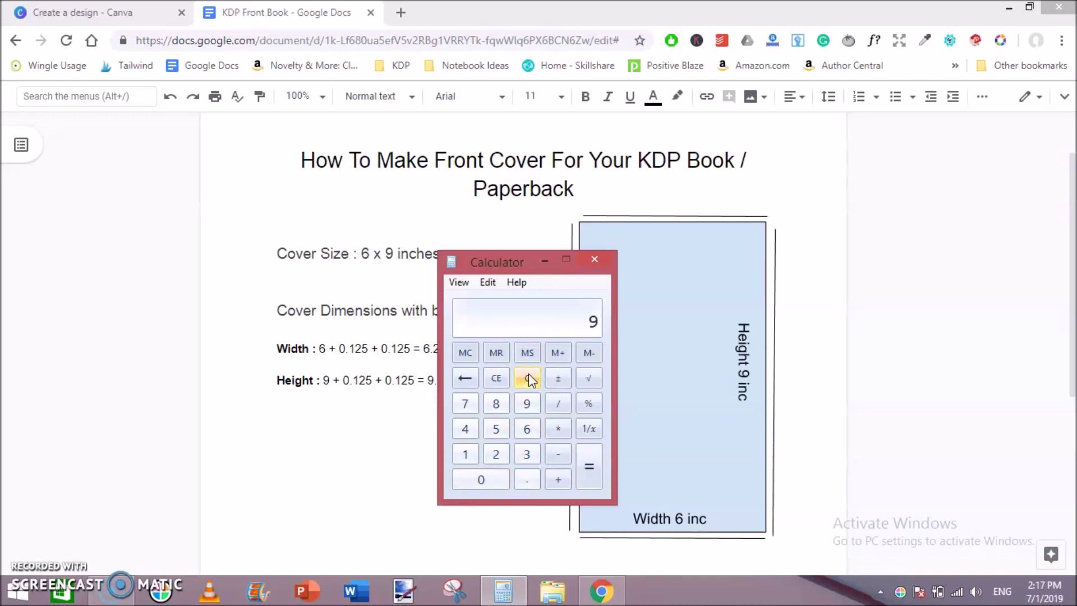
type(".25")
left_click(561, 434)
key("3")
key("0")
key("0")
left_click(588, 465)
- Enter 2775 px as the custom height and create the 1875 × 2775 px blank design
left_click(84, 13)
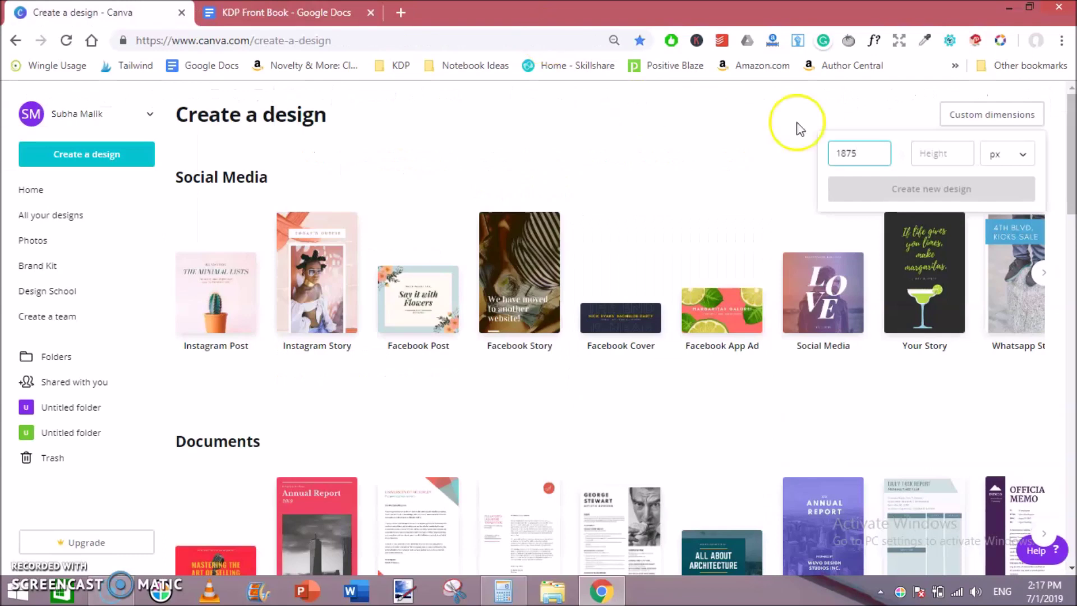
left_click(947, 155)
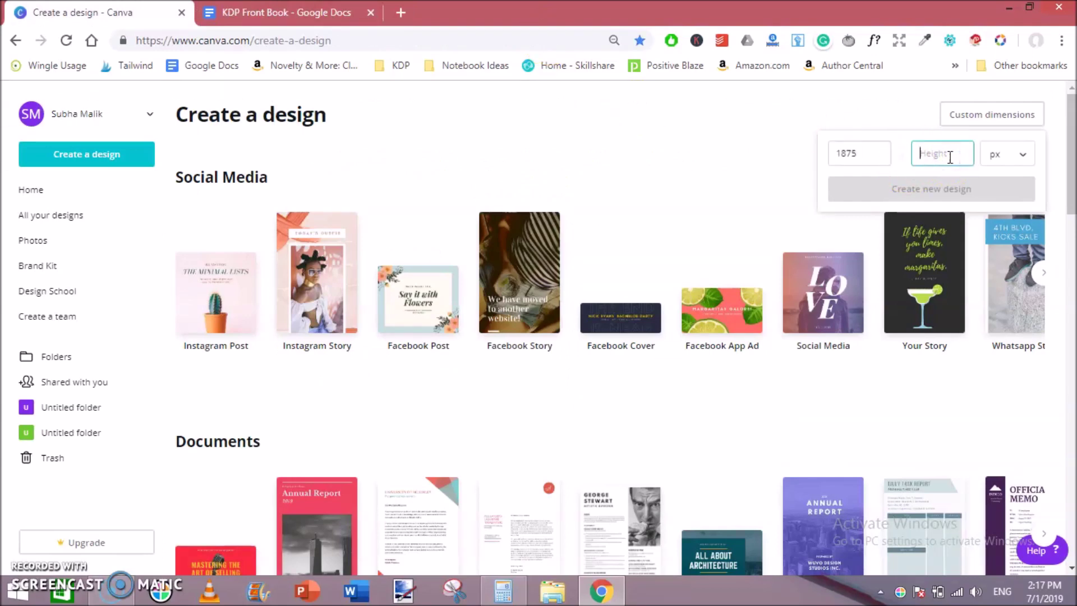
type("2775")
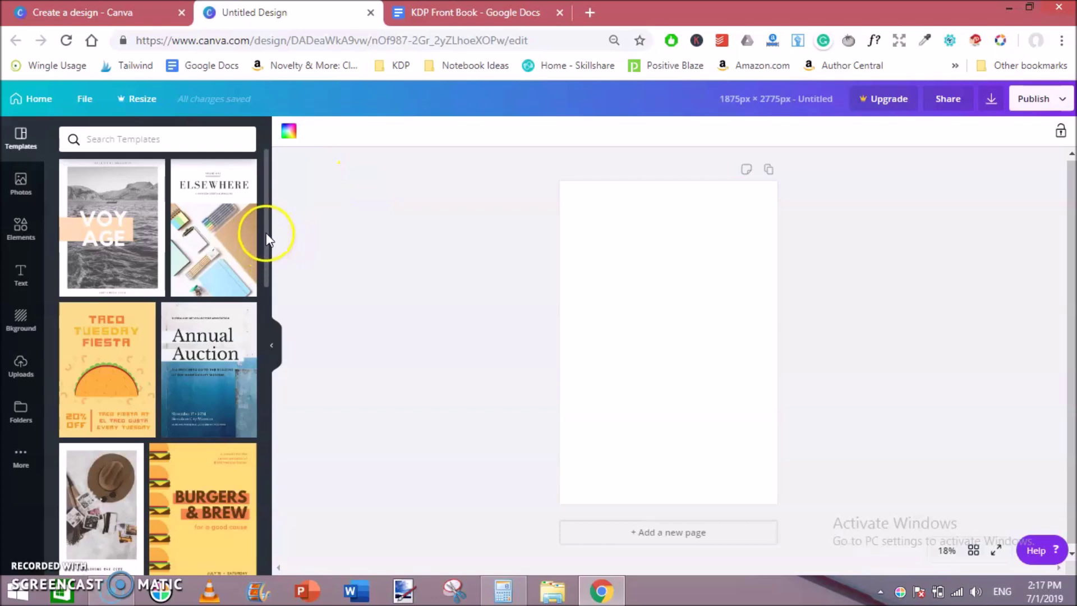
left_click_drag(266, 246, 266, 325)
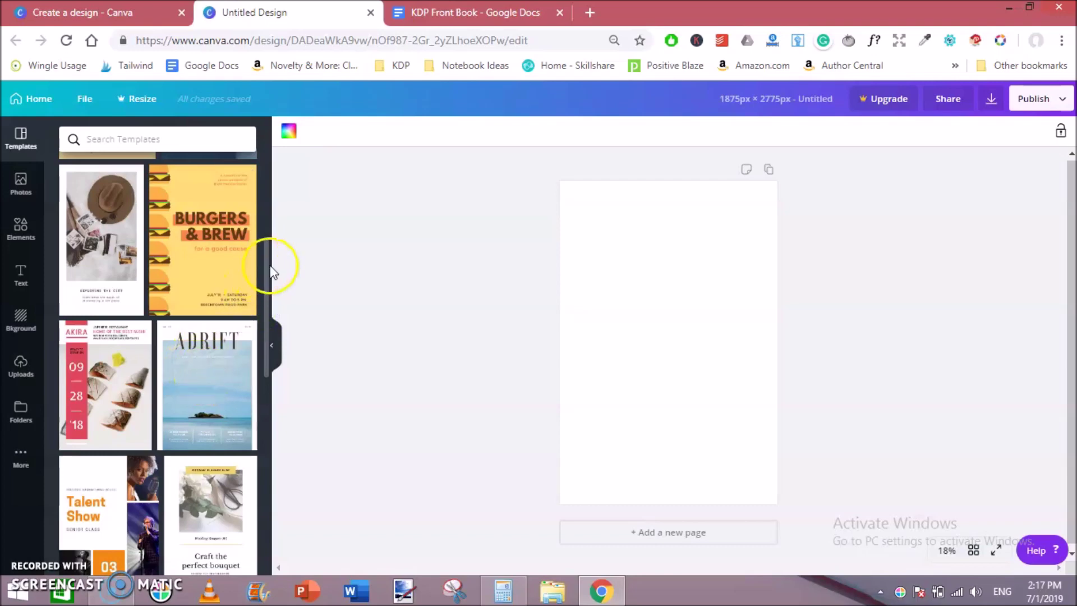
- Find the Teal Egg and Leaves Easter Flyer template and preview its two pages
left_click_drag(267, 269, 274, 535)
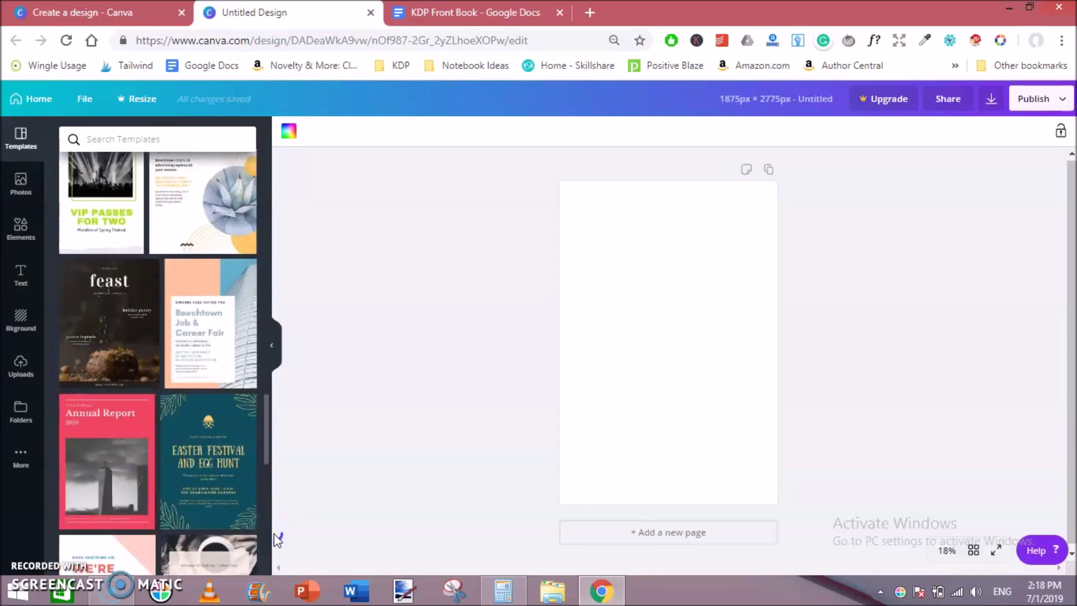
left_click(223, 482)
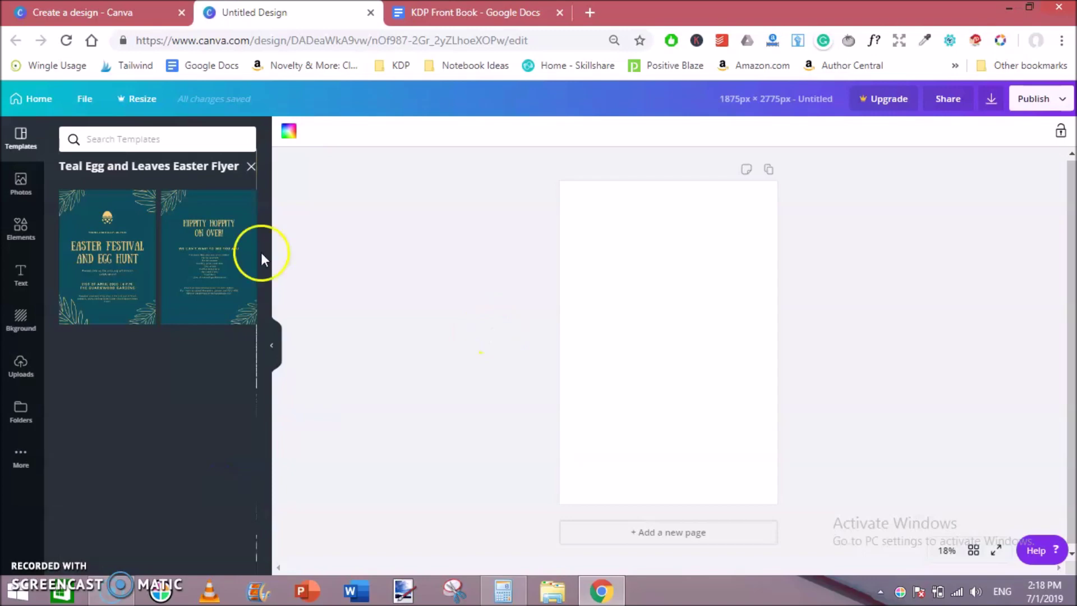
- Apply the Teal Egg Easter Festival page to the cover and delete its Register now paragraph
left_click(126, 261)
left_click(142, 244)
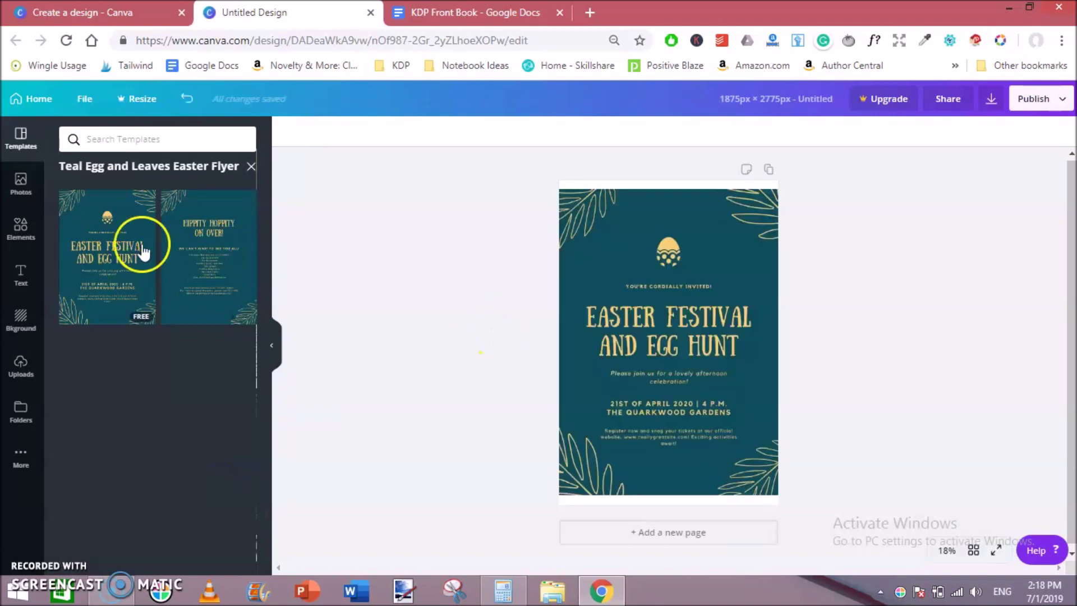
left_click(680, 391)
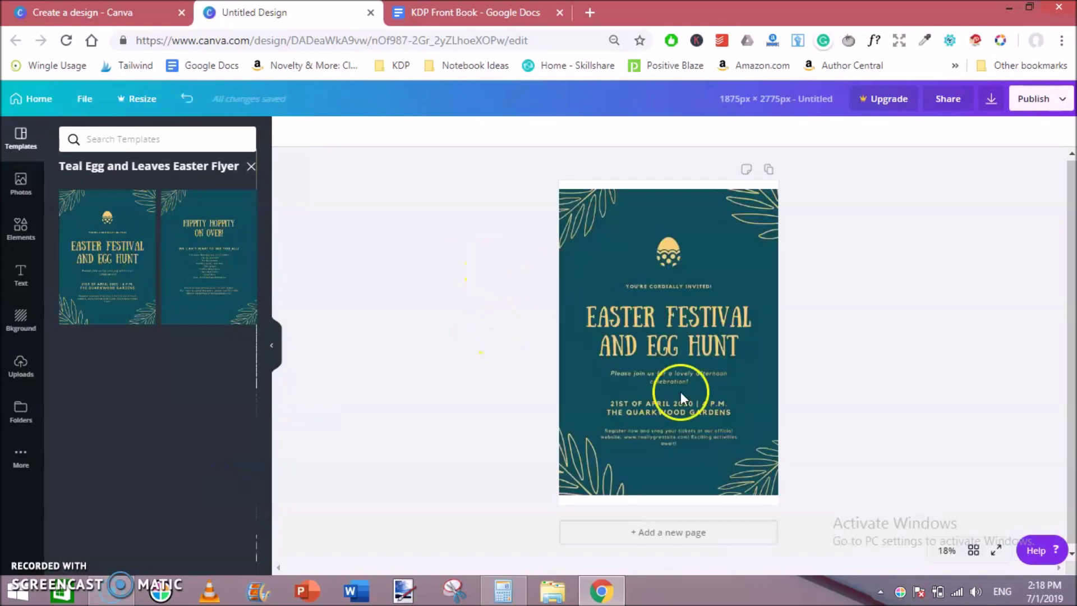
left_click(679, 432)
left_click(679, 432)
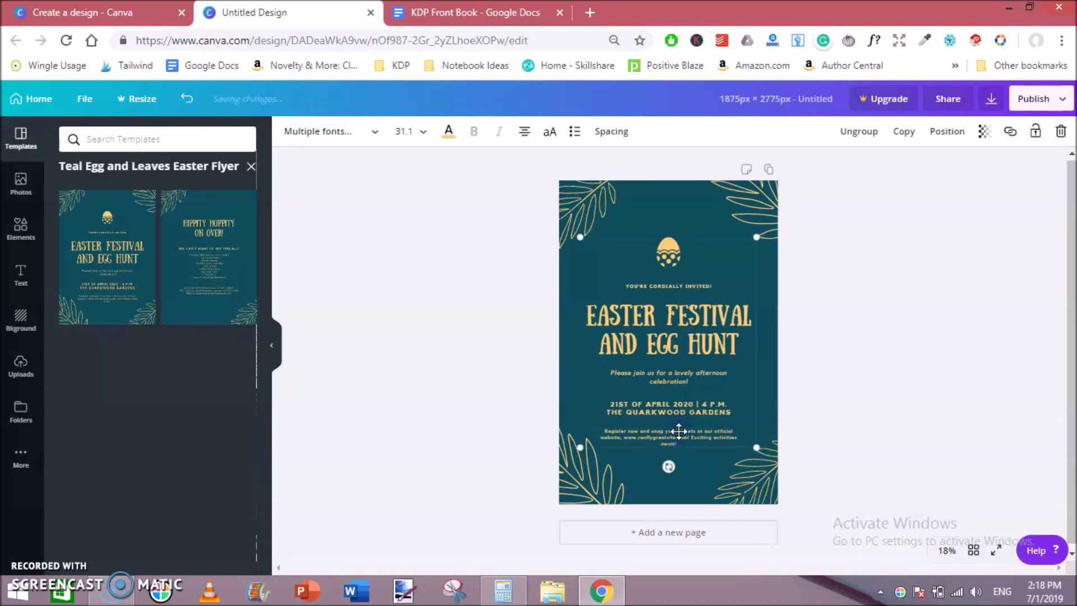
double_click(679, 430)
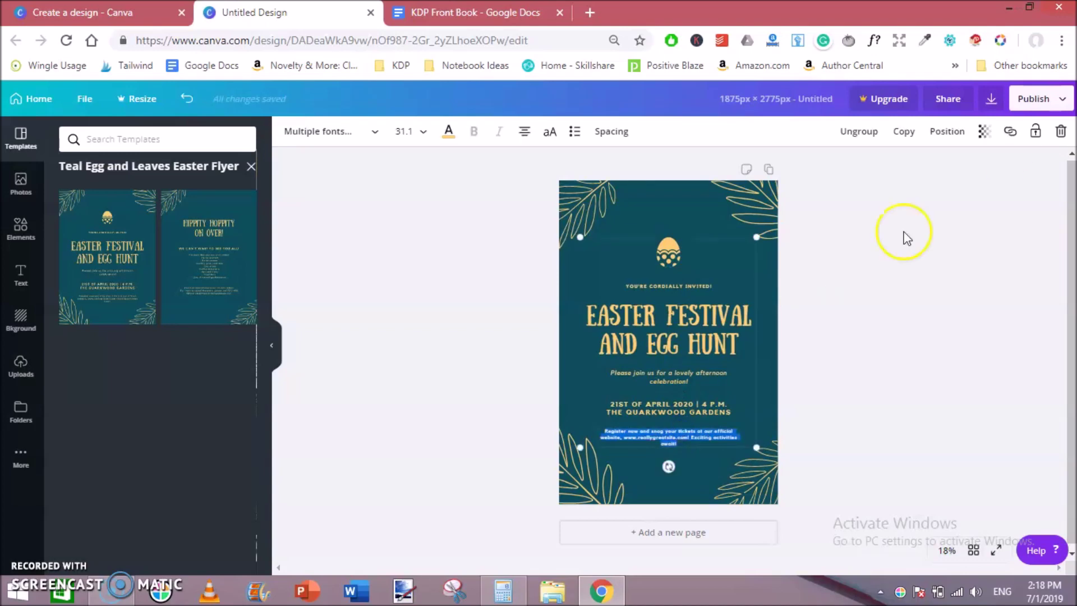
left_click(1060, 133)
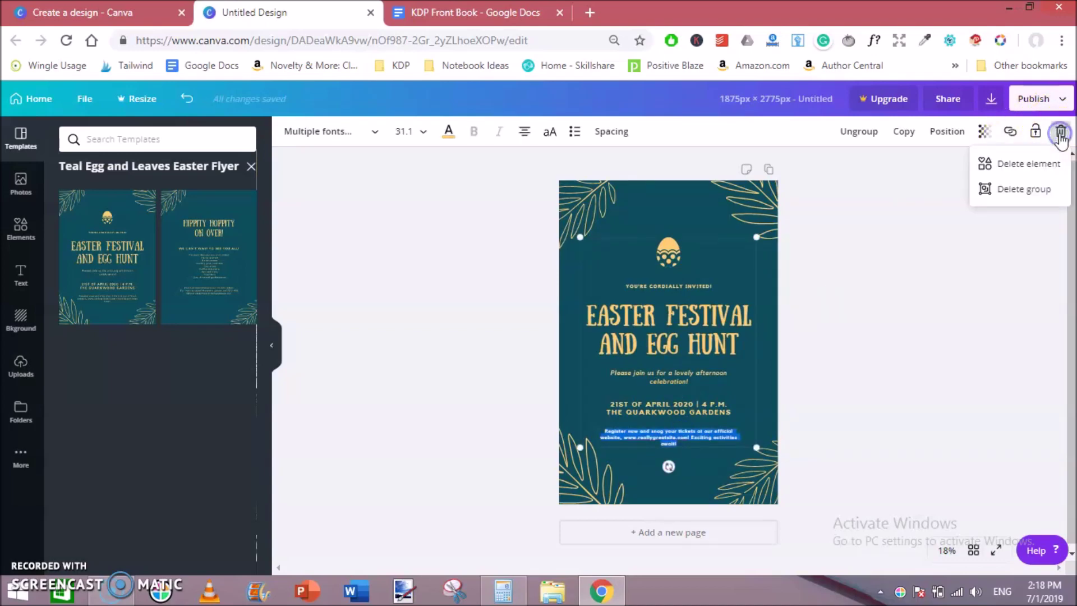
left_click(1035, 165)
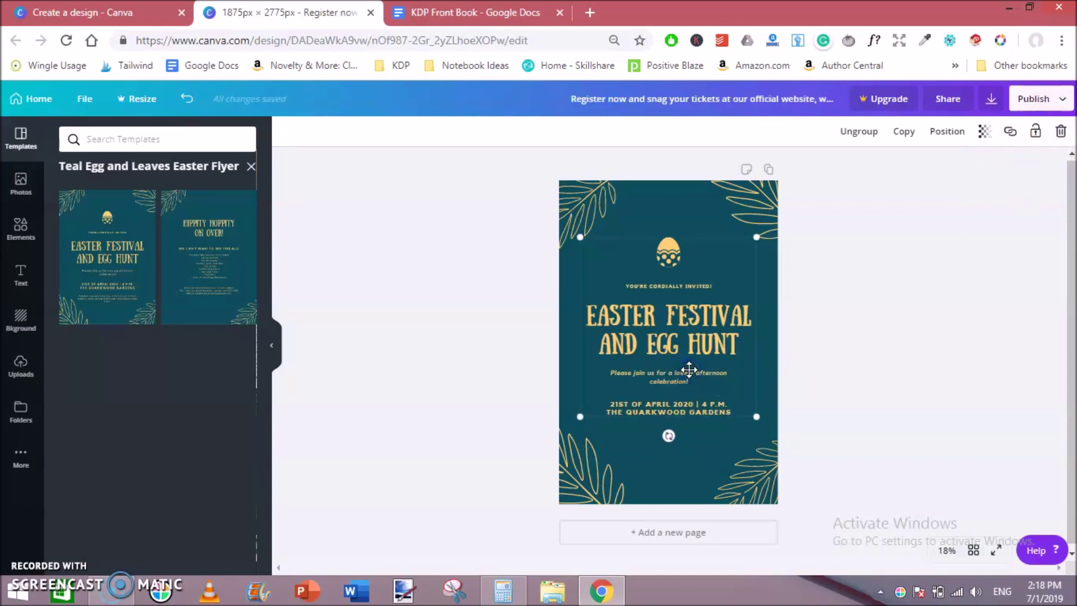
- Delete the 'Please join us' paragraph and the 'YOU'RE CORDIALLY INVITED' line
left_click(688, 370)
left_click(685, 370)
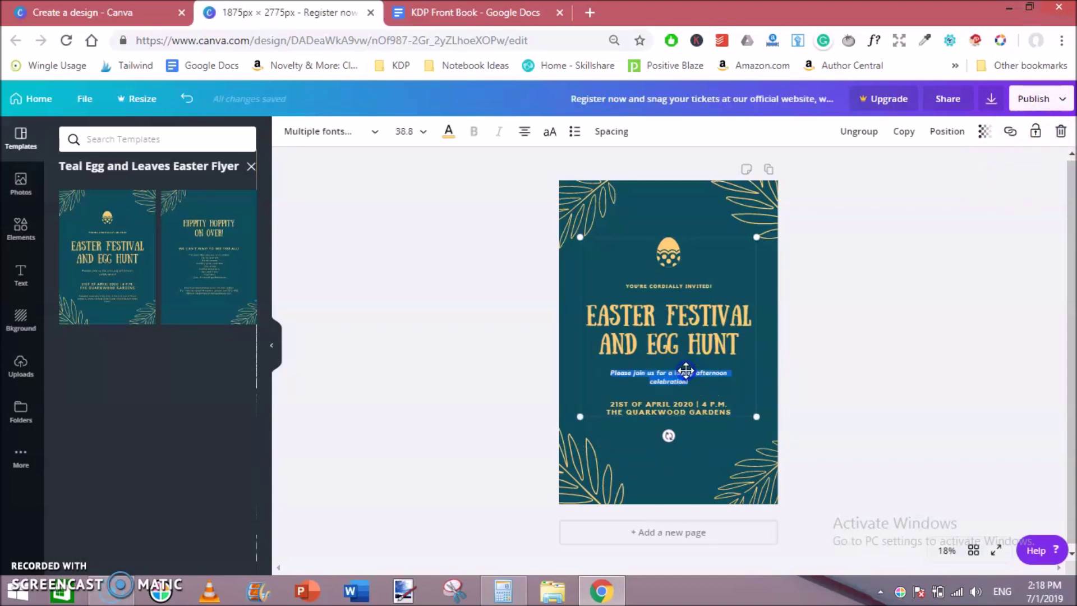
left_click(1060, 131)
left_click(1044, 166)
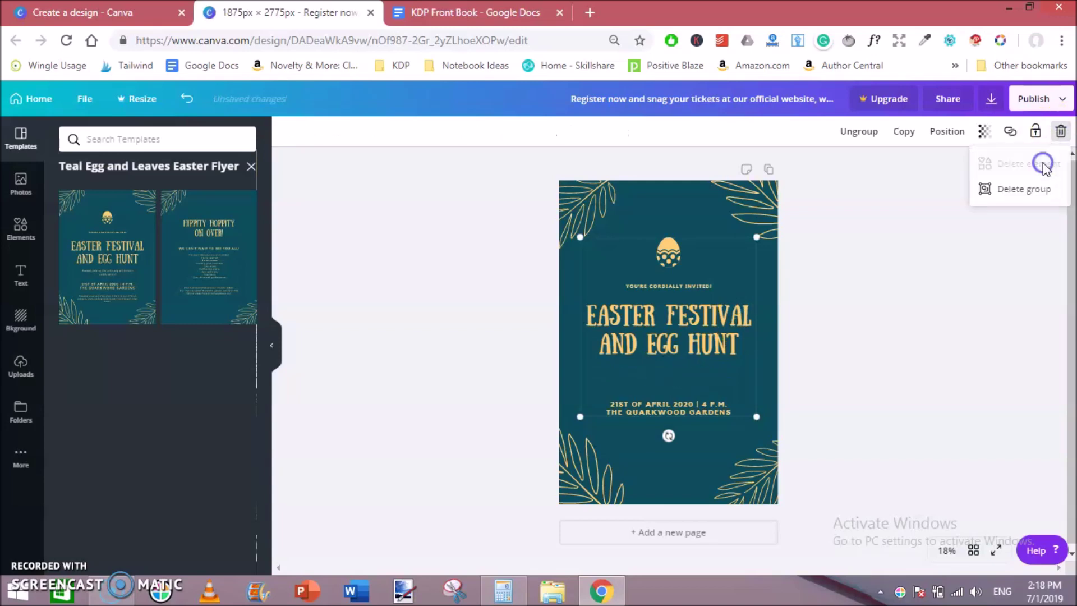
double_click(672, 284)
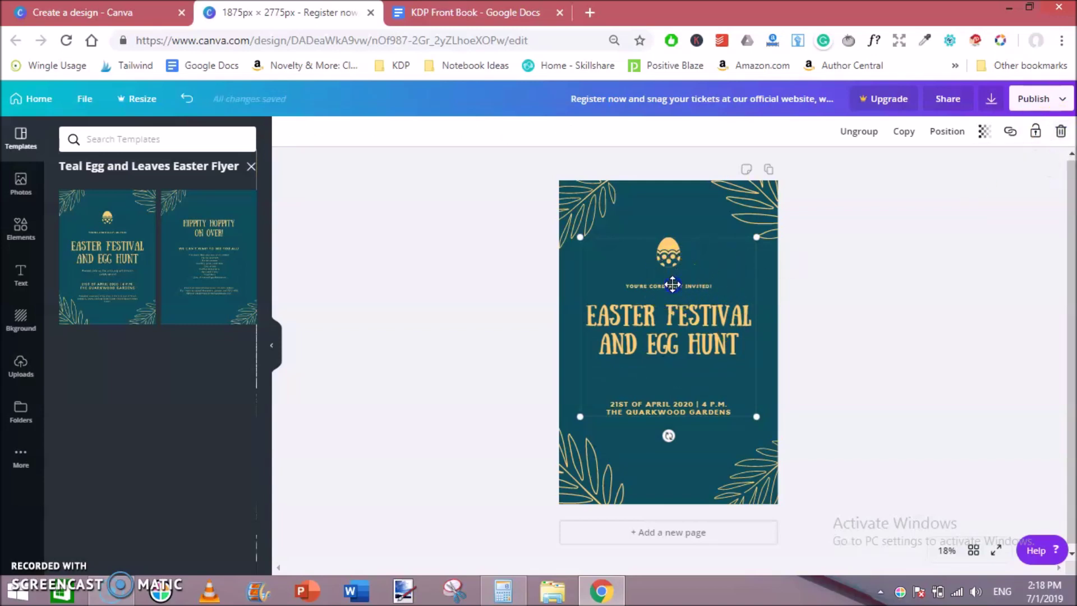
left_click(1060, 131)
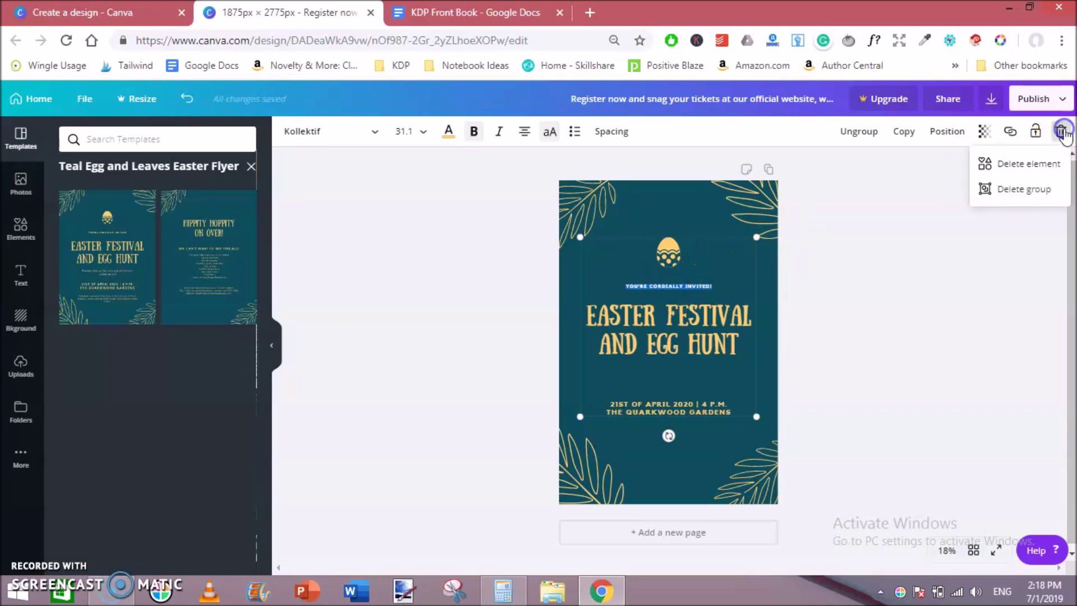
left_click(1046, 164)
left_click(669, 254)
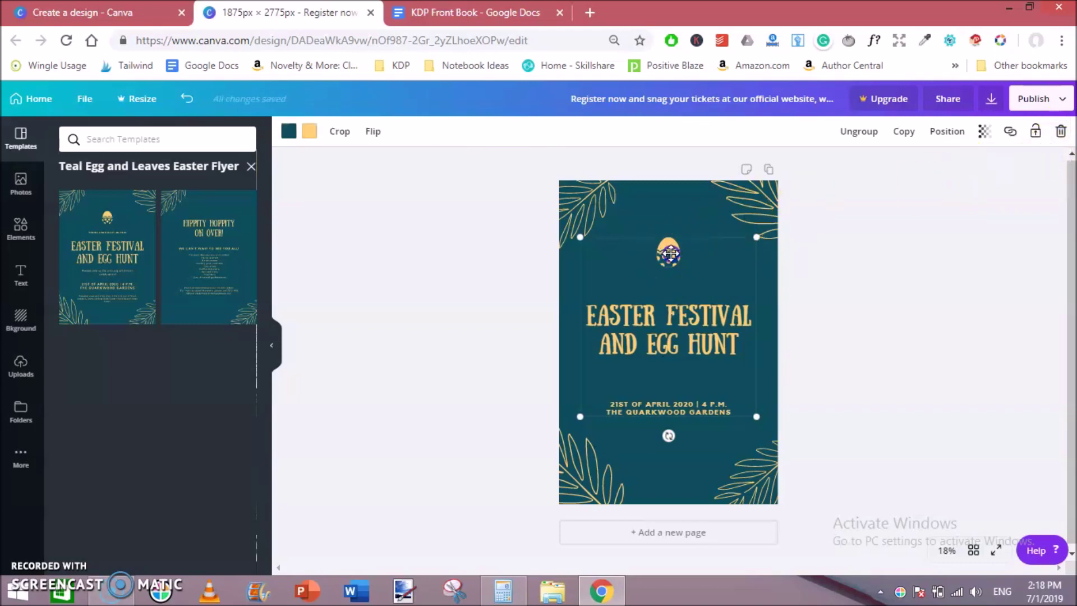
double_click(670, 253)
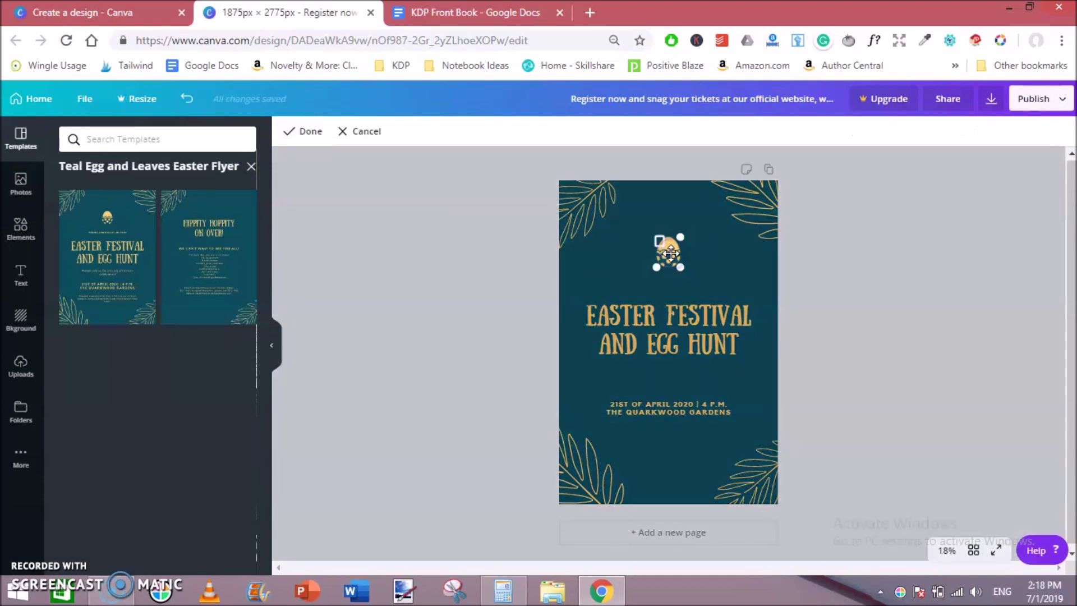
- Replace the 'Easter Festival and Egg Hunt' headline with 'FAITH OR' and 'FEAR' on two lines
left_click(370, 133)
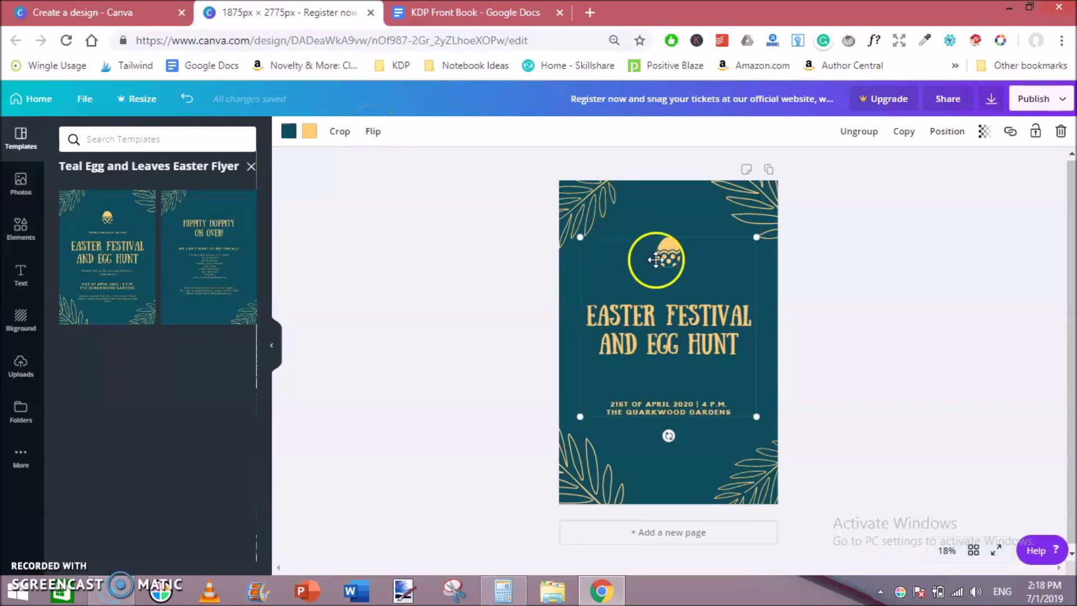
double_click(698, 341)
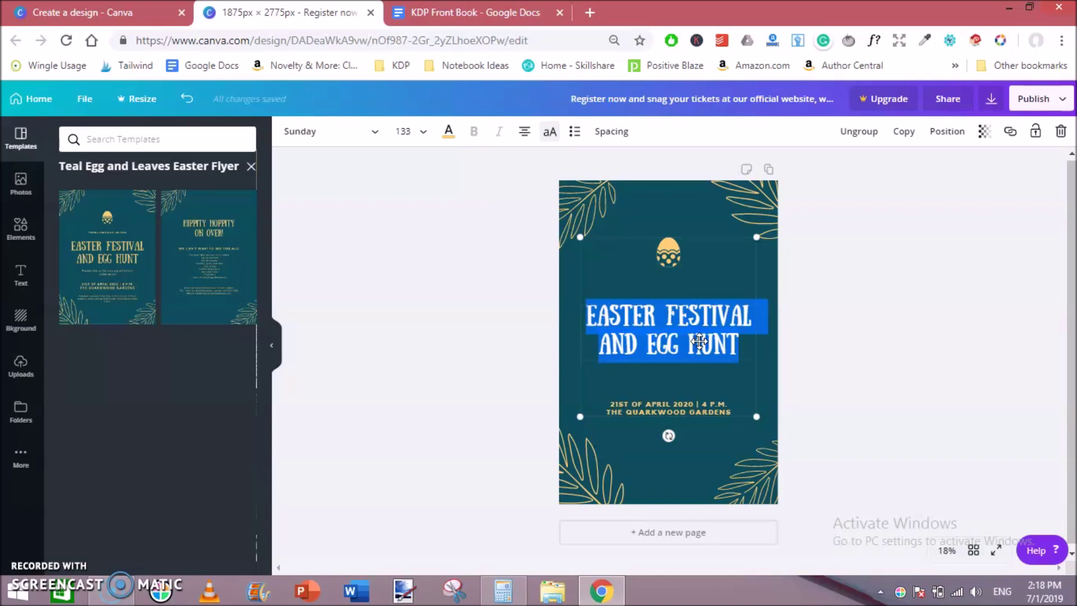
type("FAITH")
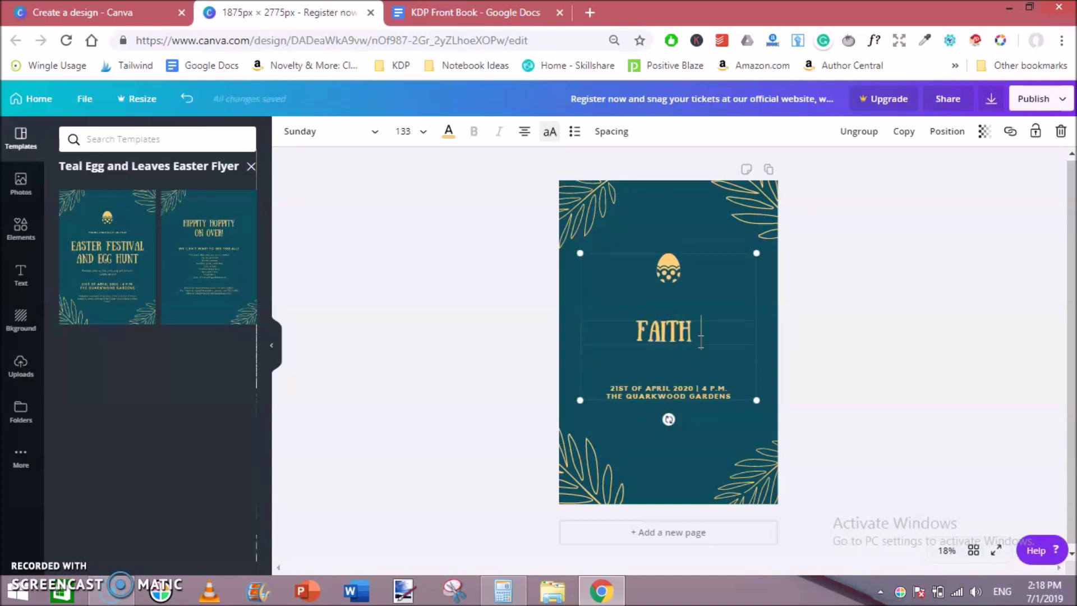
type(" OR")
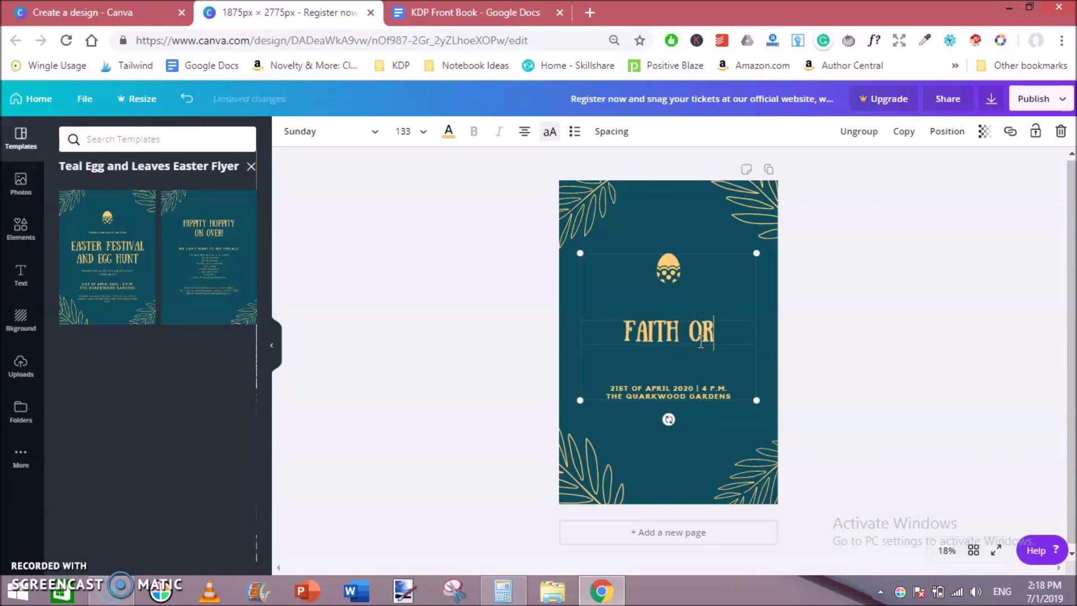
key("Return")
type("FEAR")
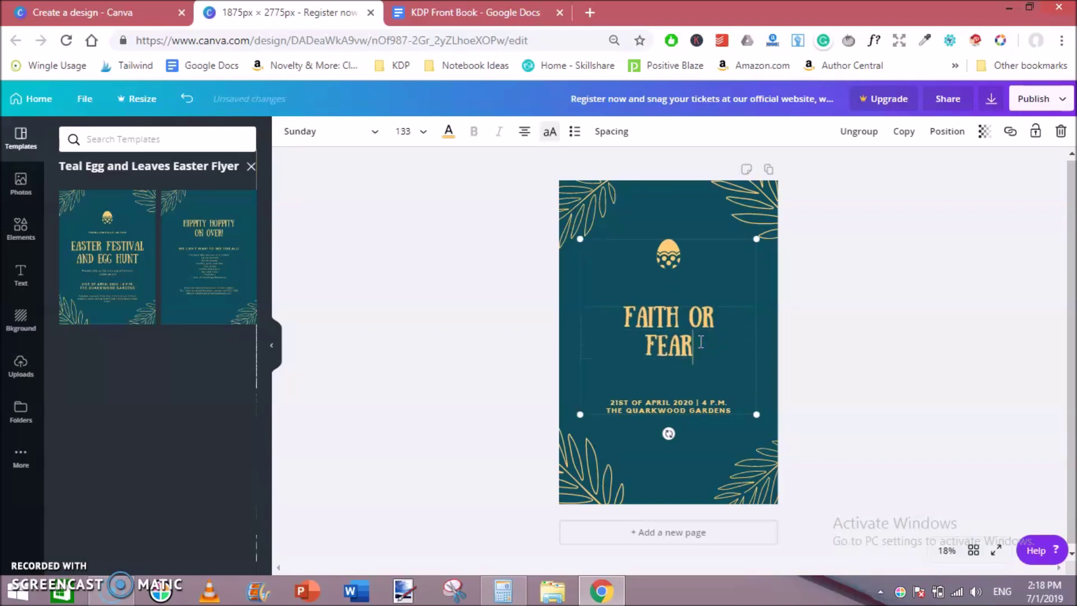
left_click(696, 407)
- Replace the date text with 'YOU CAN'T CHOOSE BOTH' and set its font size to 64
double_click(697, 404)
triple_click(698, 405)
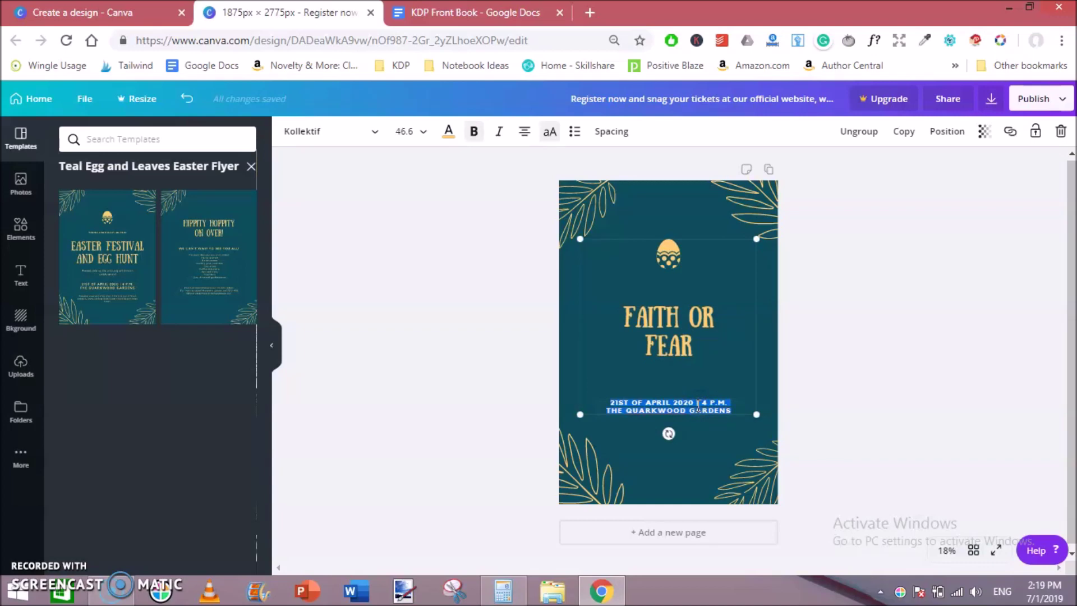
type("YOU")
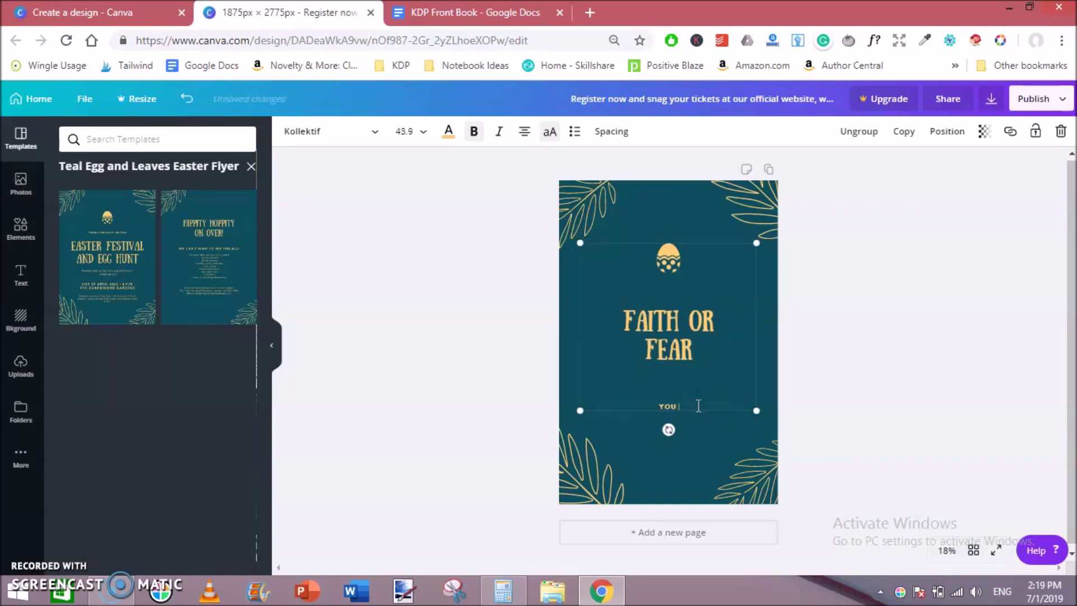
type(" CAN'T CHOOSE BOTH")
triple_click(698, 405)
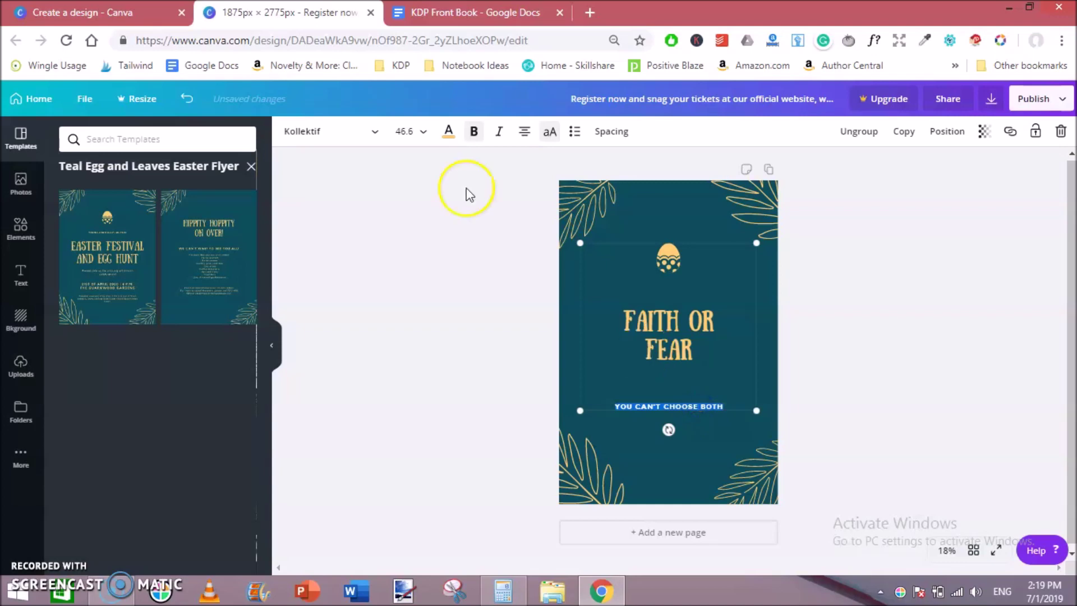
left_click(420, 130)
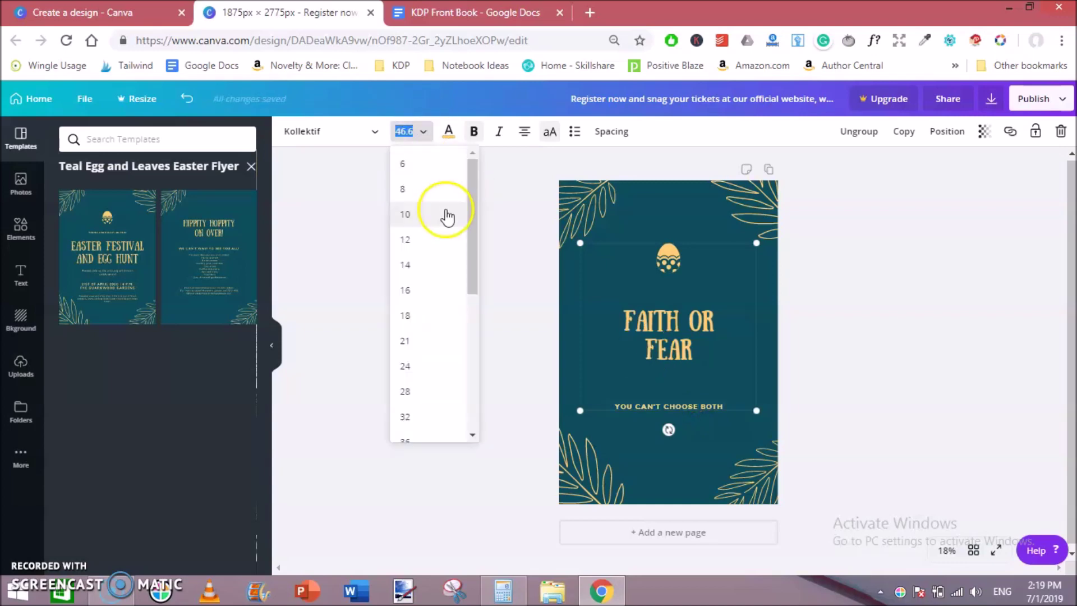
left_click(409, 392)
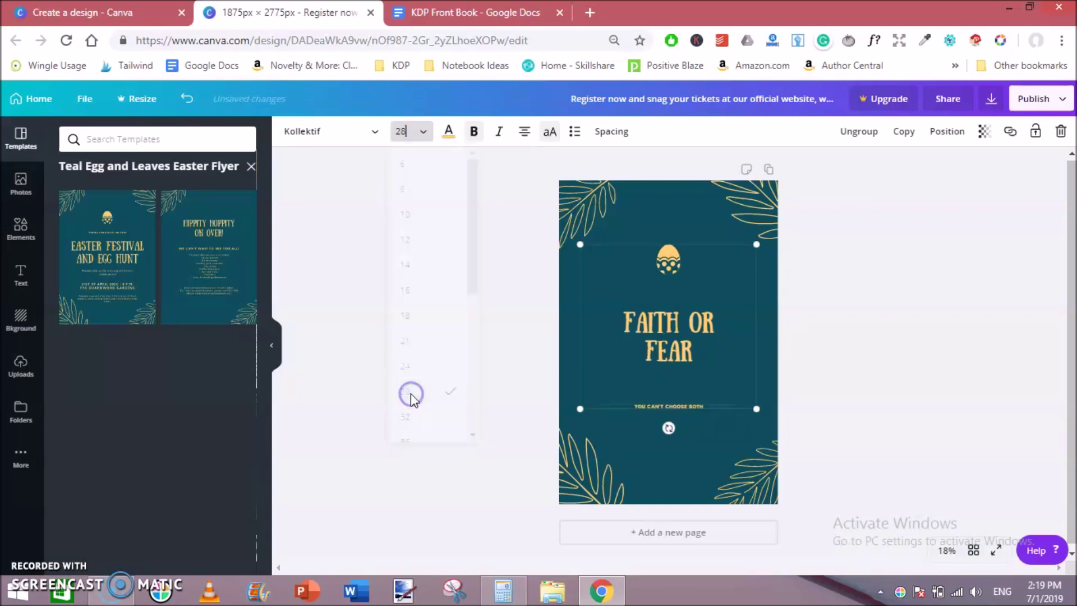
left_click(424, 131)
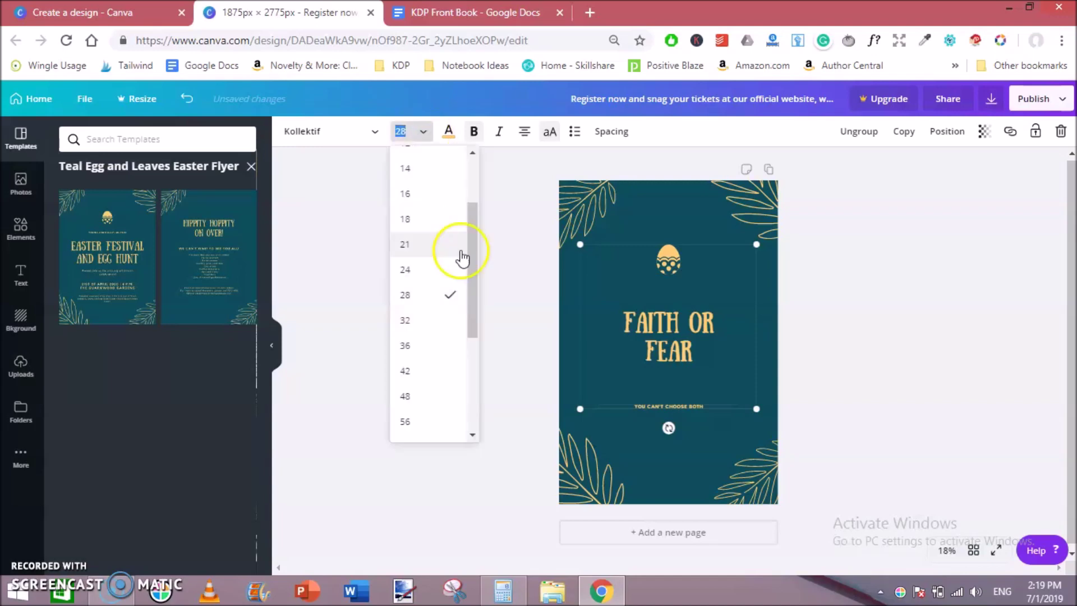
left_click_drag(471, 246, 472, 341)
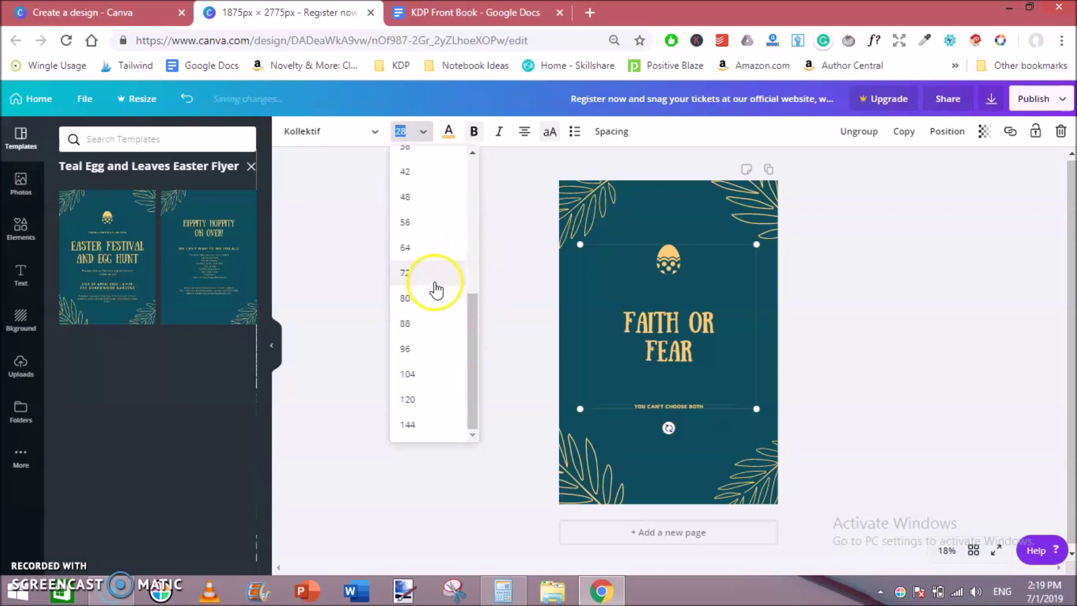
left_click(440, 248)
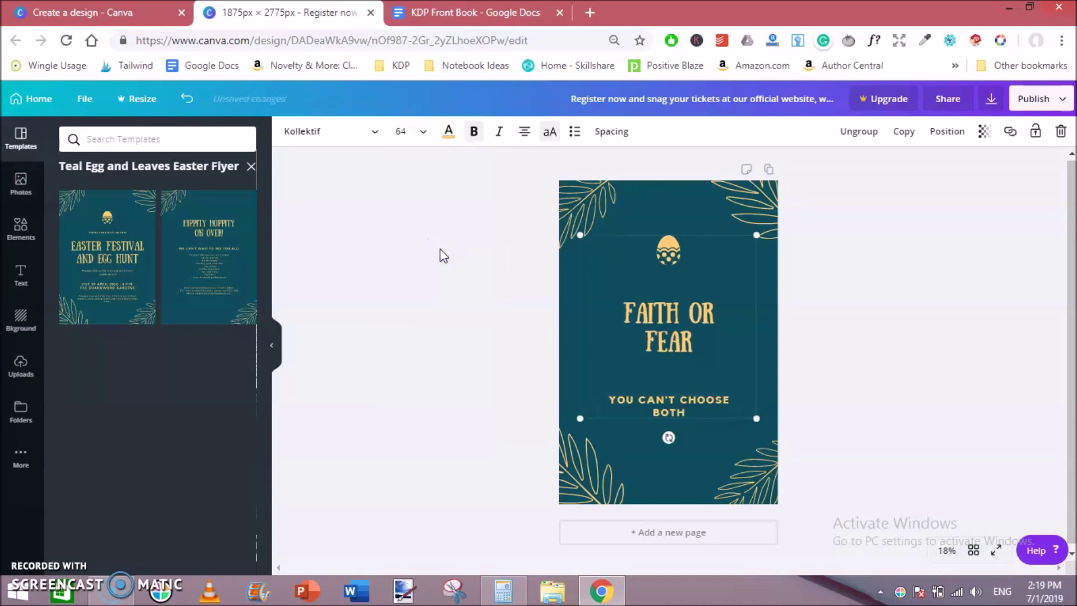
left_click(897, 310)
- Nudge the title group slightly down-right and prefix the subtitle with 'A '
left_click(661, 314)
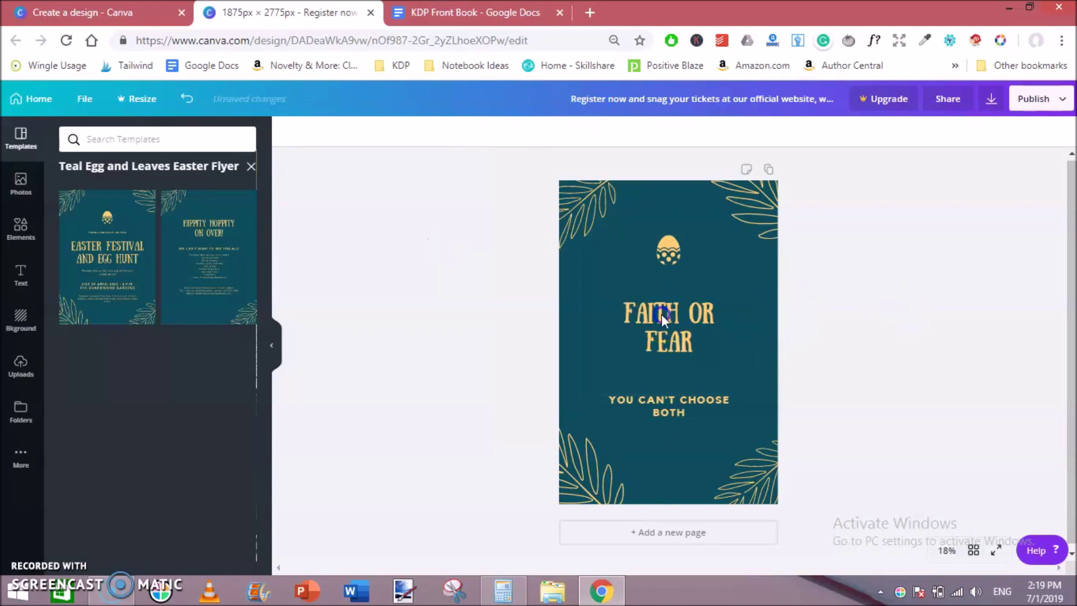
left_click_drag(661, 314, 664, 317)
left_click(620, 404)
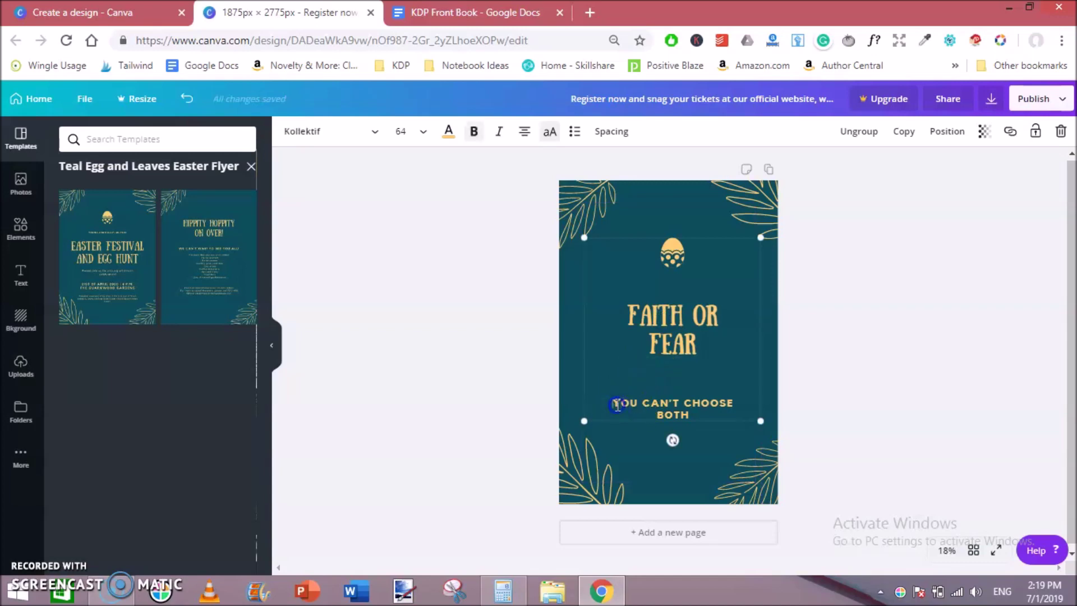
type("A")
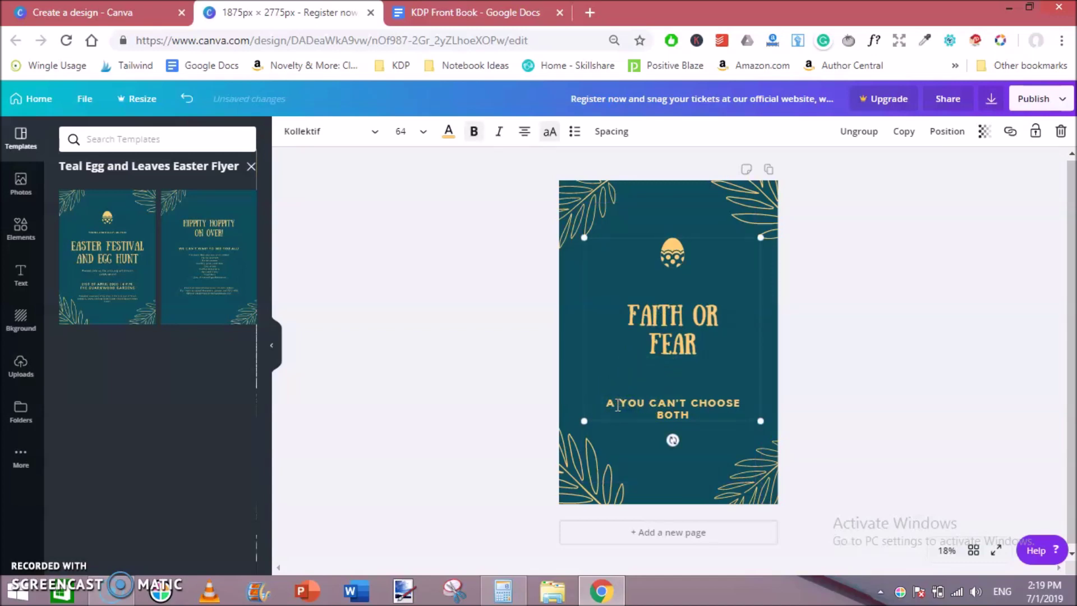
left_click(827, 319)
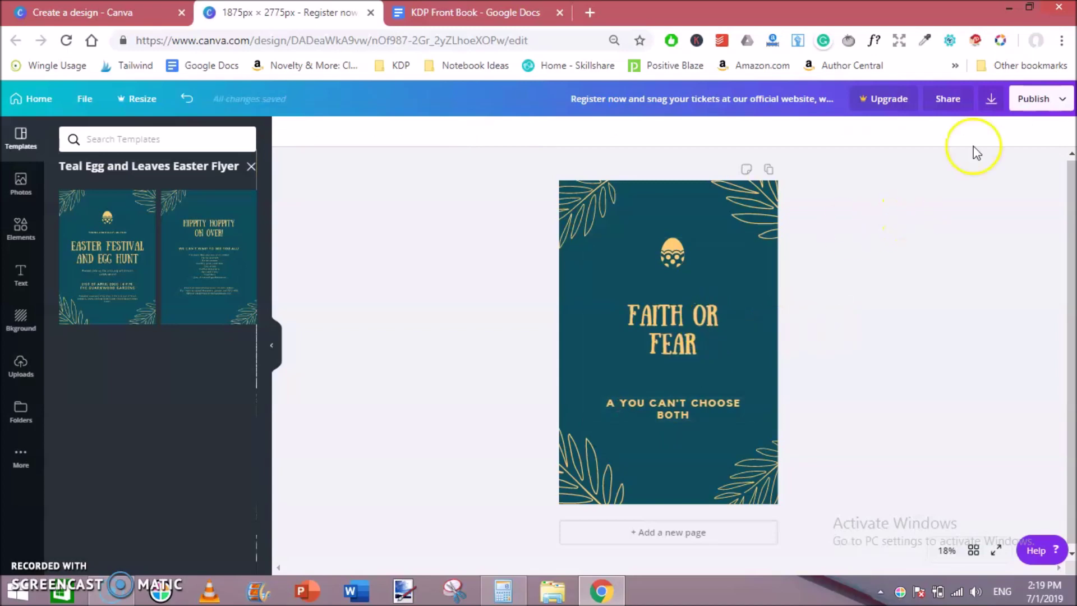
- Download the cover as a PNG saved as 'kdp fron cover' in the KDP UPLOAD Ideas folder
left_click(994, 103)
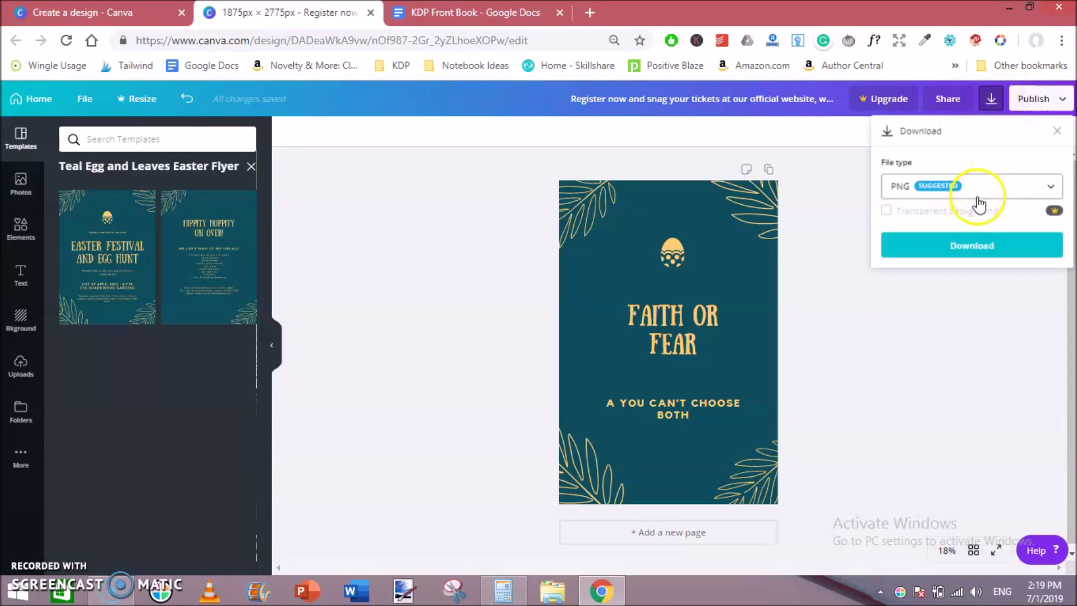
left_click(987, 250)
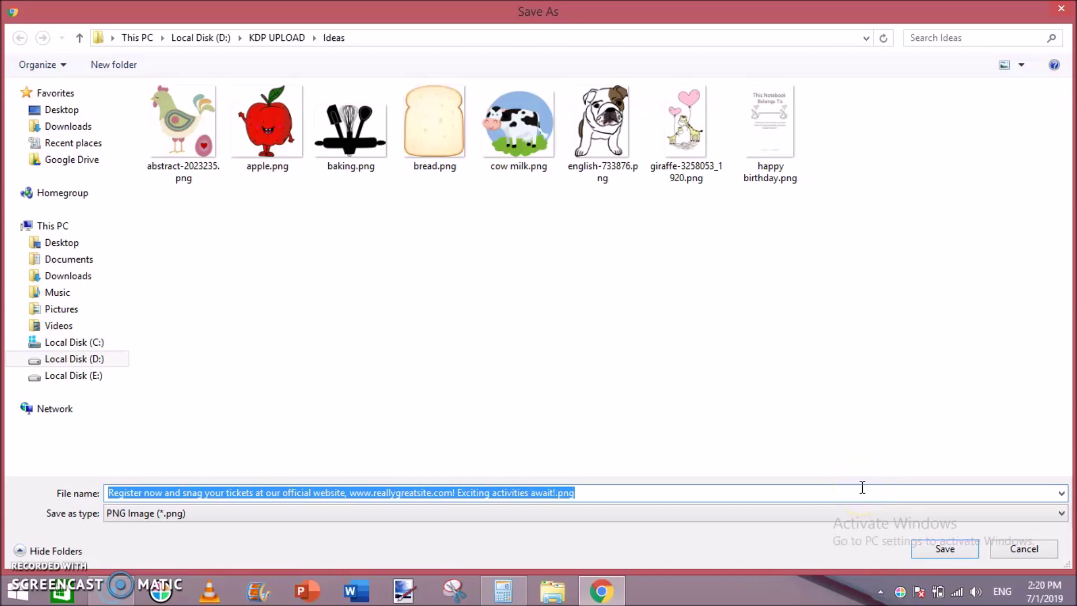
type("kdp fron cover")
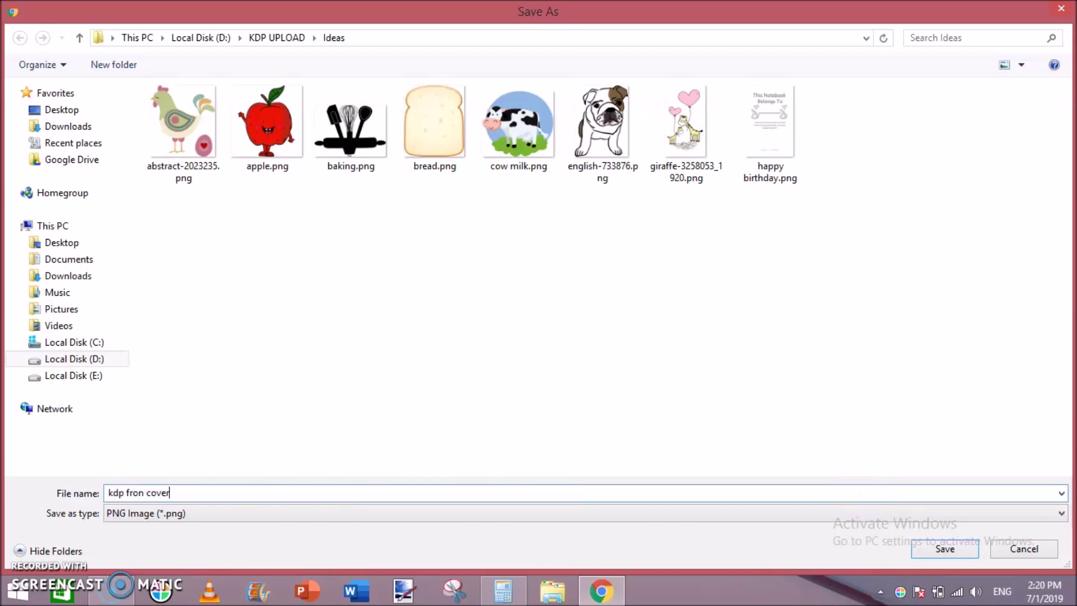
key("Return")
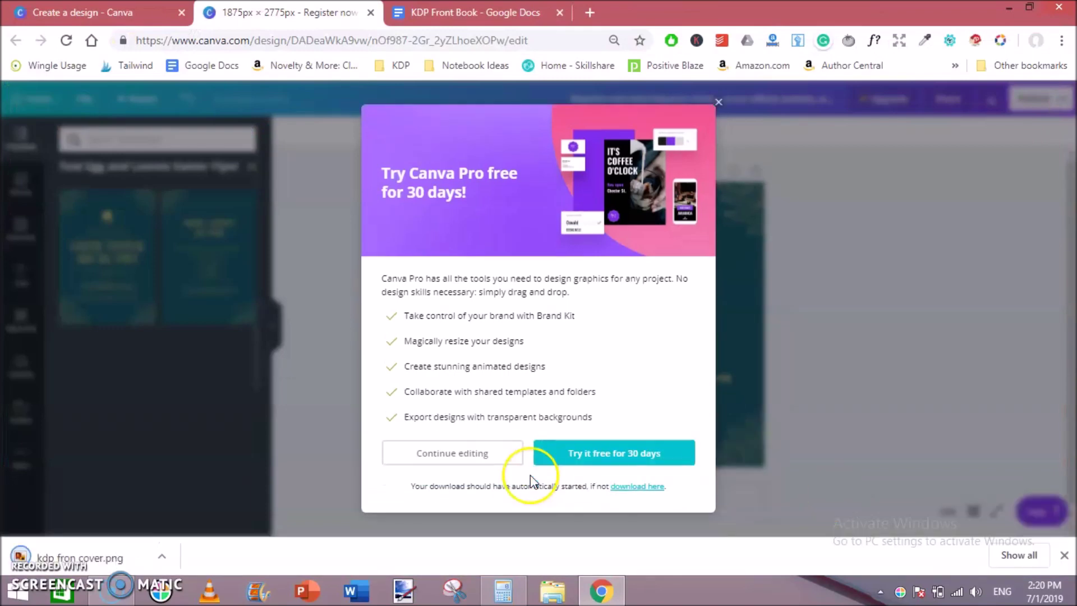
right_click(99, 568)
left_click(159, 521)
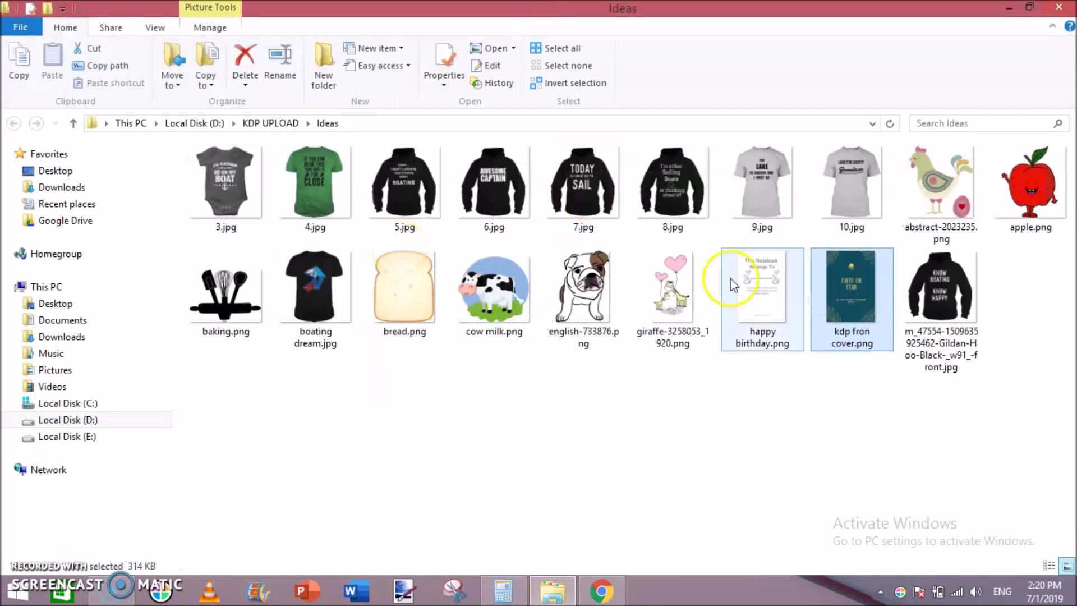
right_click(847, 282)
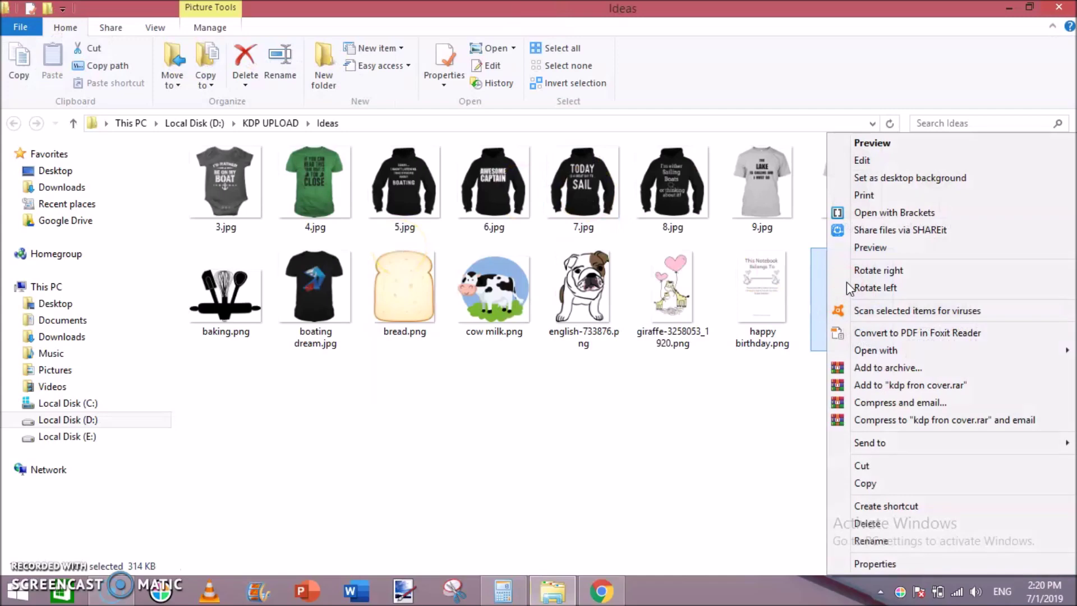
left_click(875, 145)
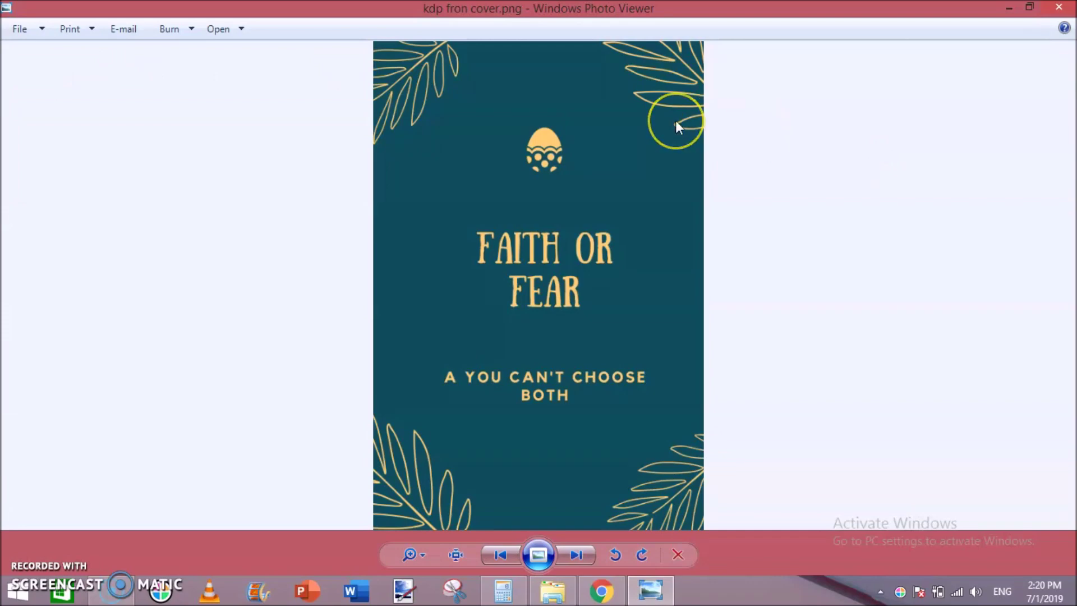
left_click(1058, 7)
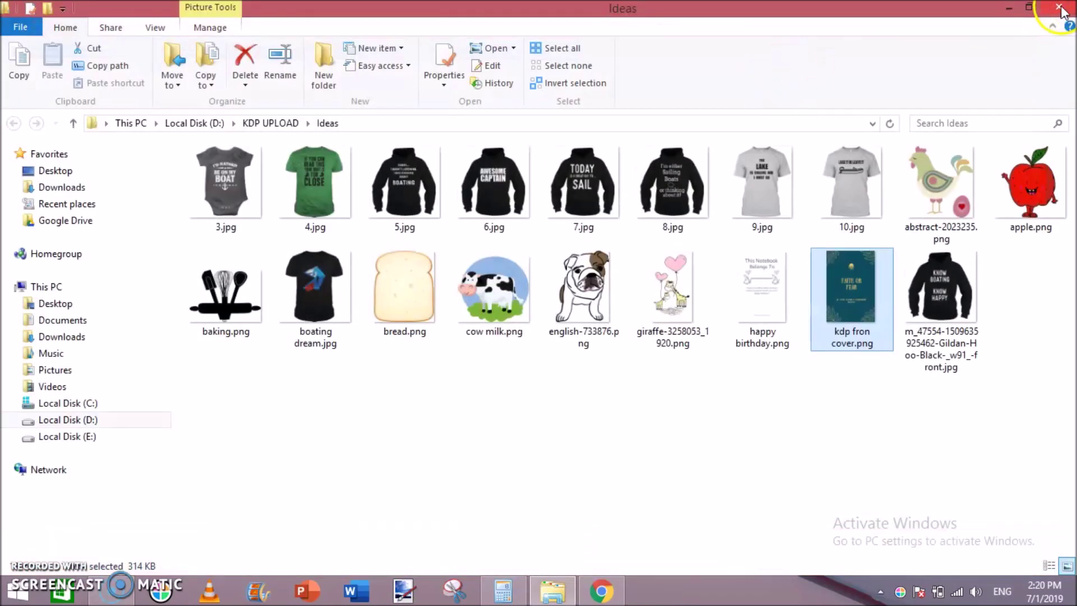
left_click(1059, 8)
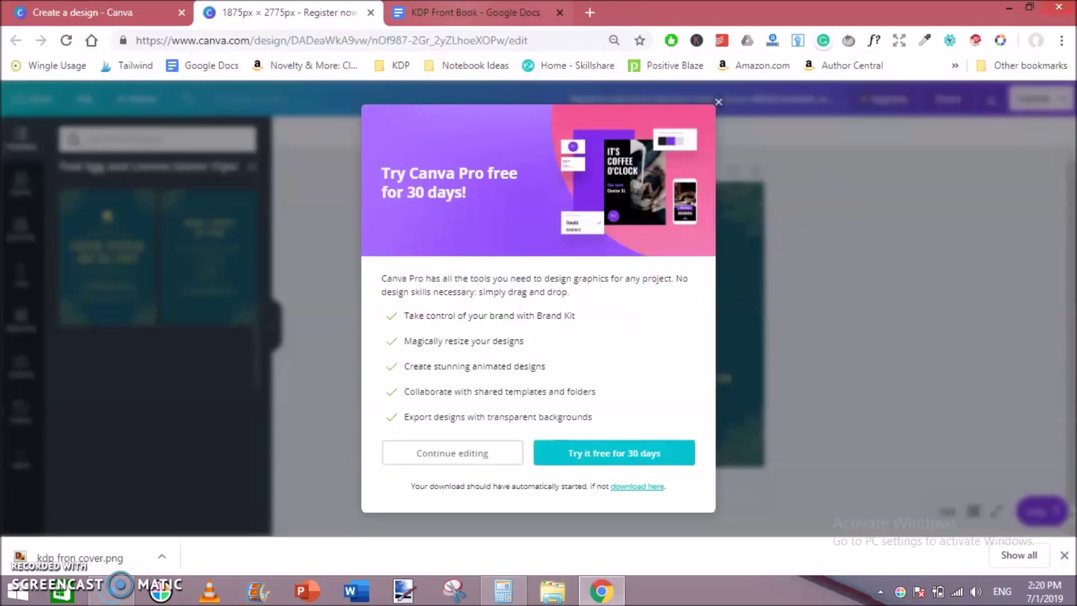
- Bring up the KDP Front Book notes and highlight the 9.25-inch height value
left_click(505, 14)
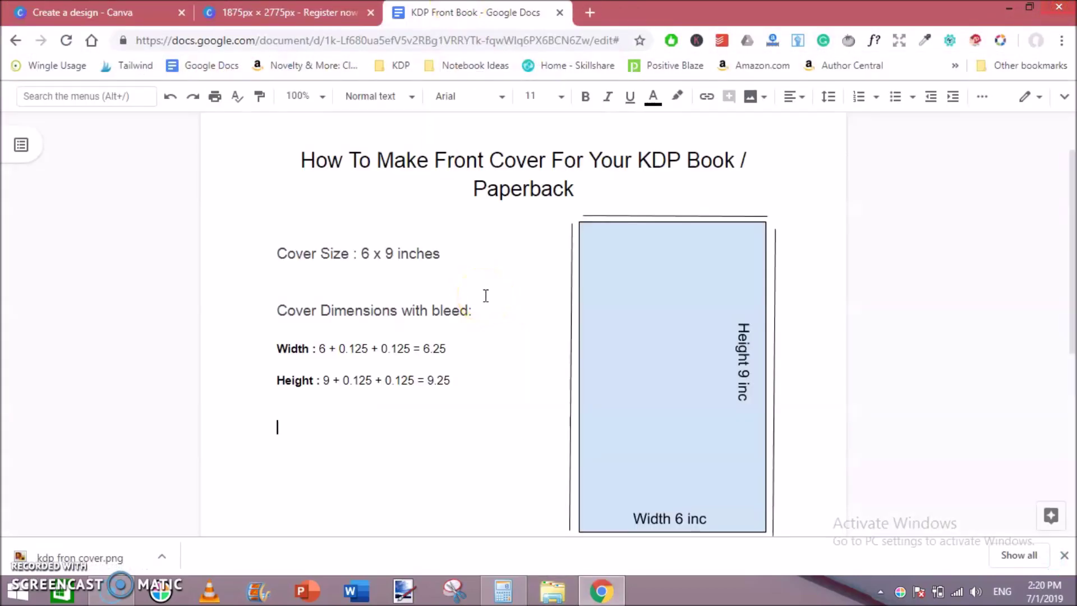
left_click(398, 373)
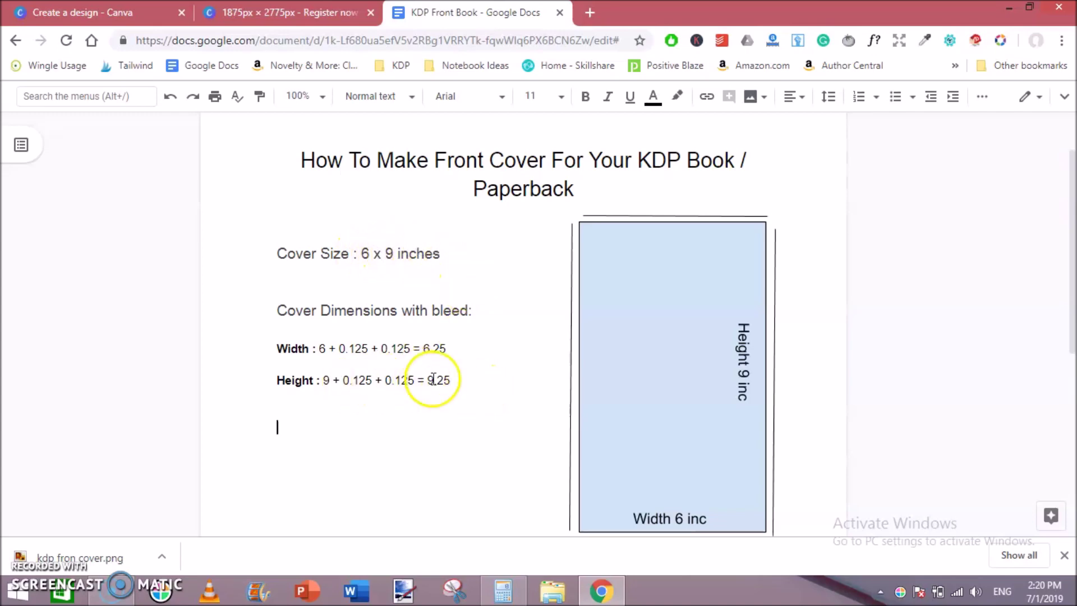
left_click_drag(427, 380, 452, 380)
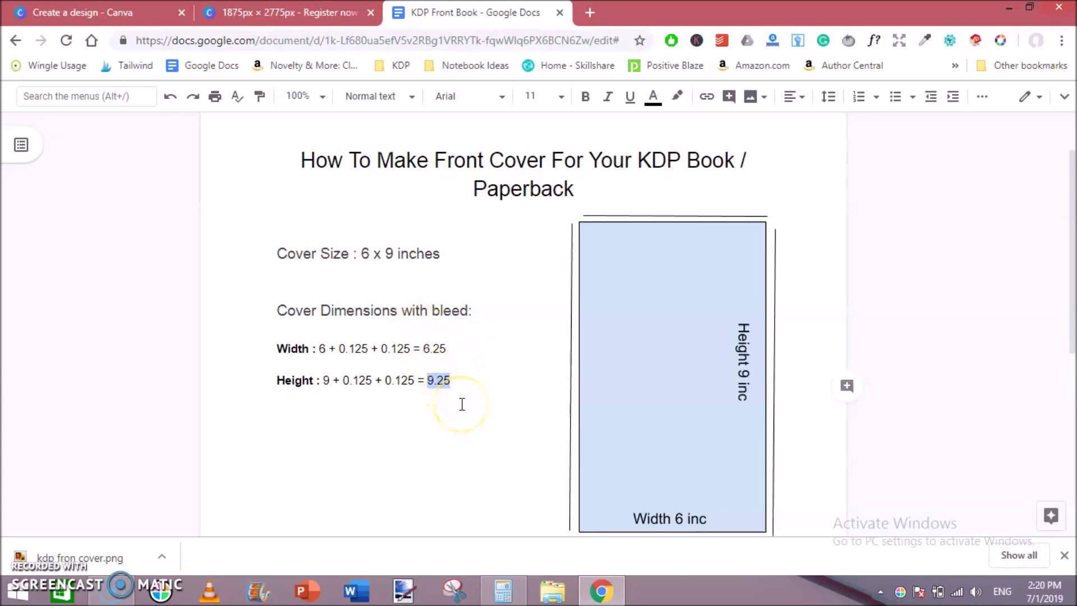
- Dismiss the Canva Pro offer and close the finished cover design
left_click(283, 13)
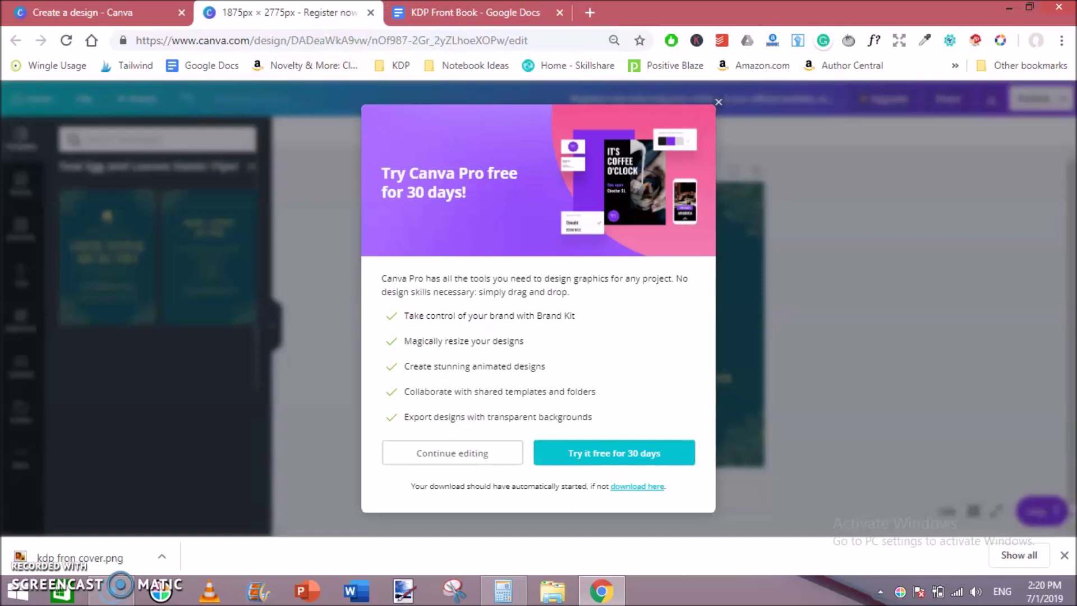
left_click(719, 104)
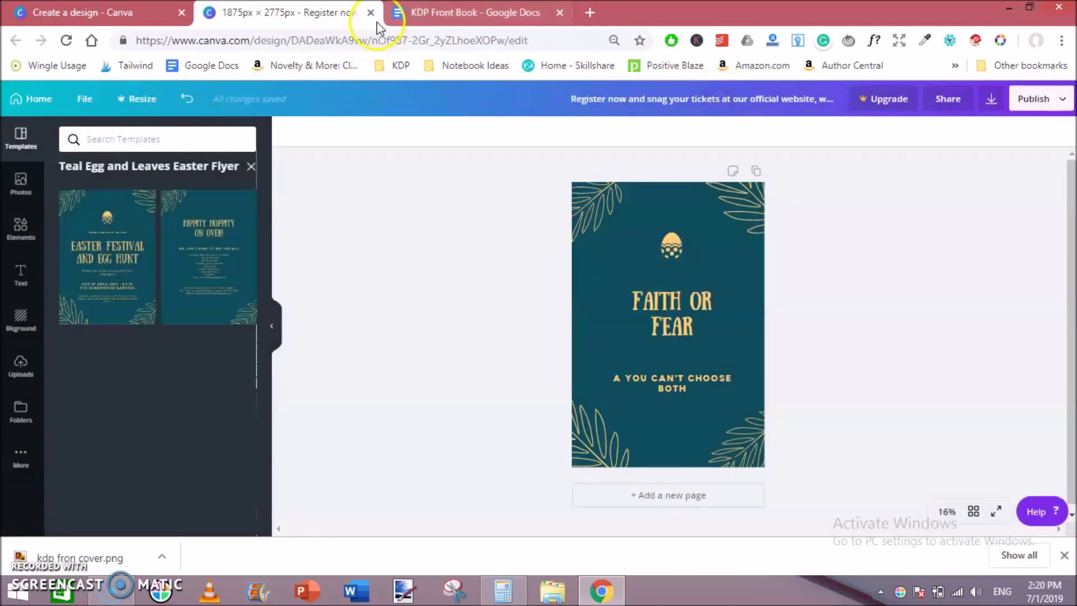
left_click(370, 12)
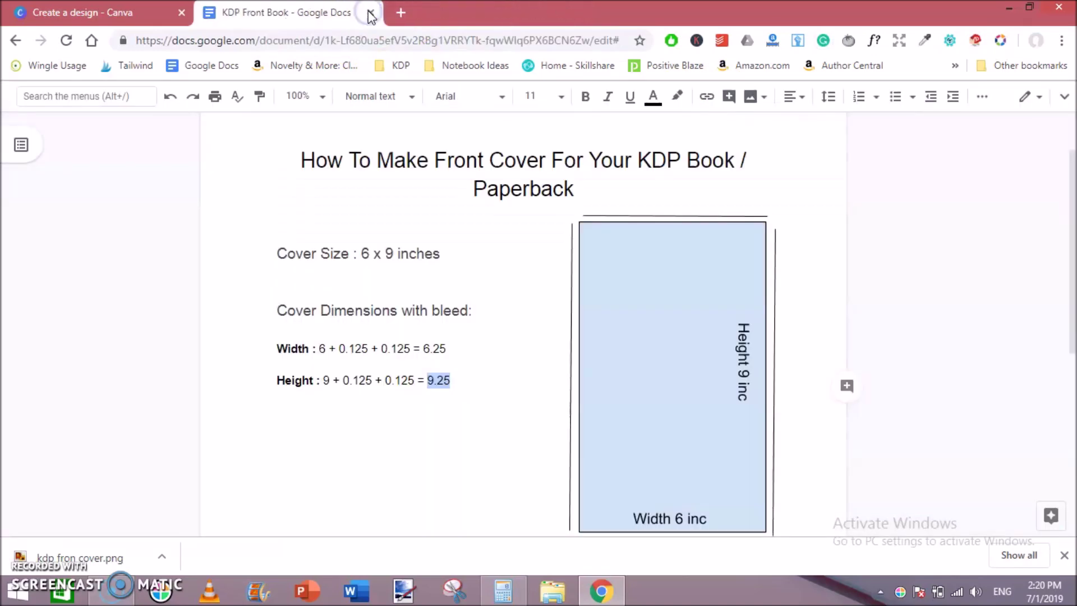
- Create a new custom-size Canva design of 1875 × 2775 px
left_click(84, 13)
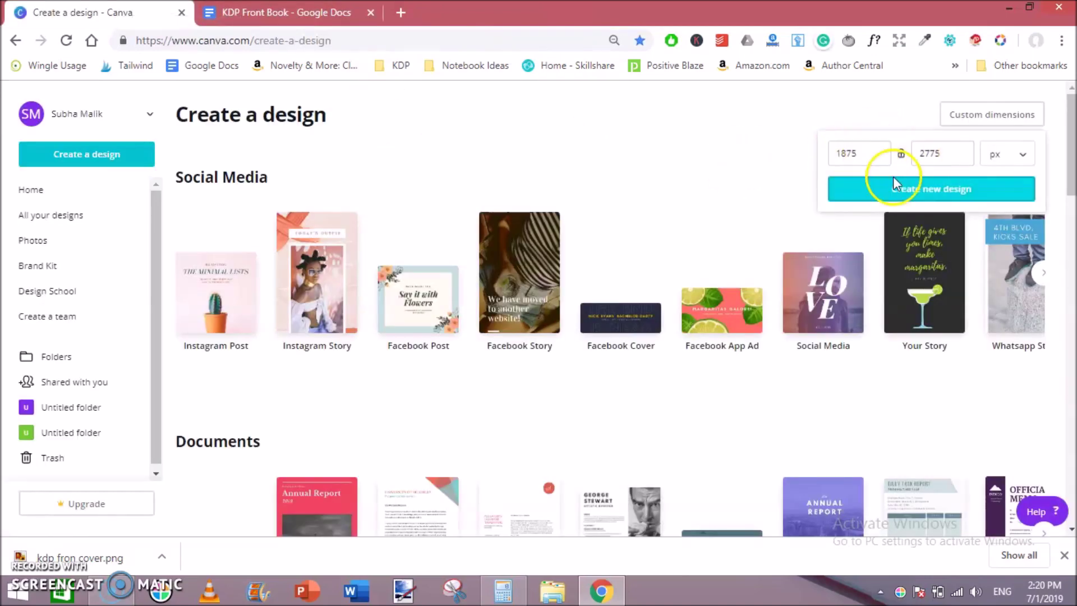
left_click(855, 155)
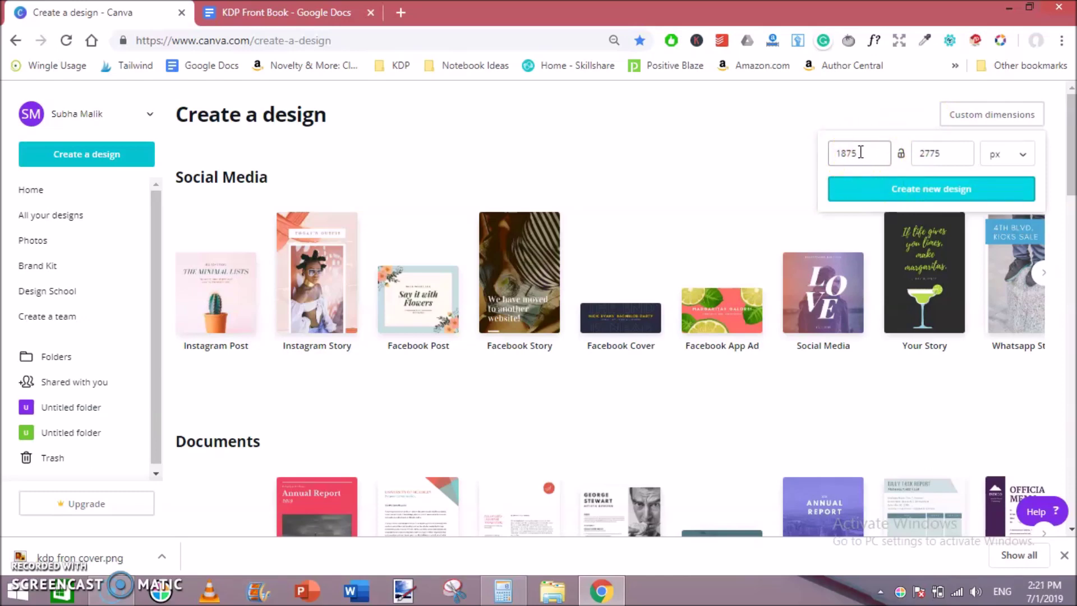
left_click(944, 152)
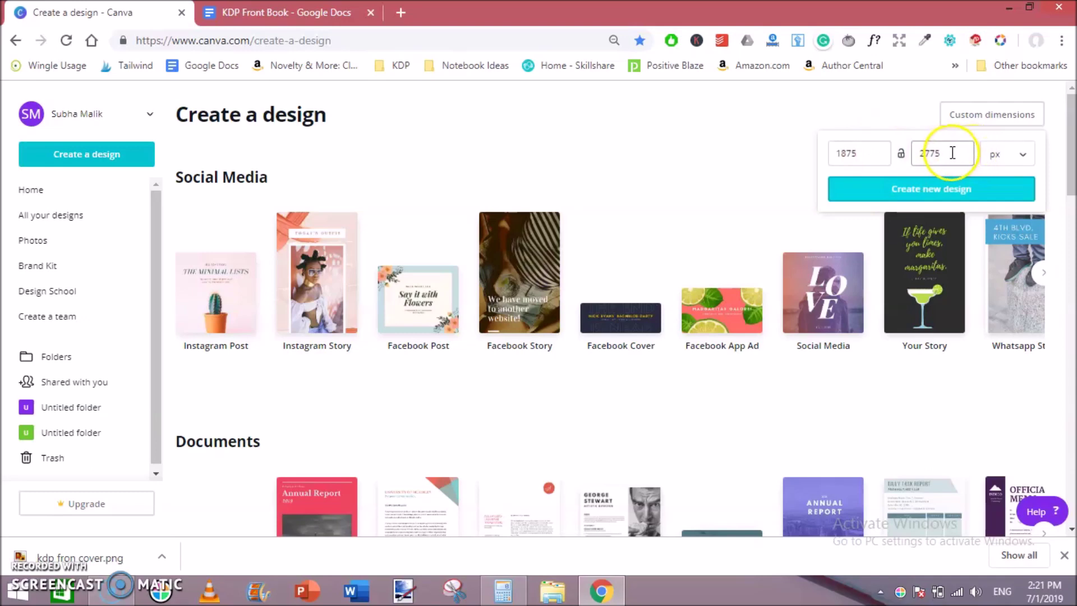
left_click(915, 191)
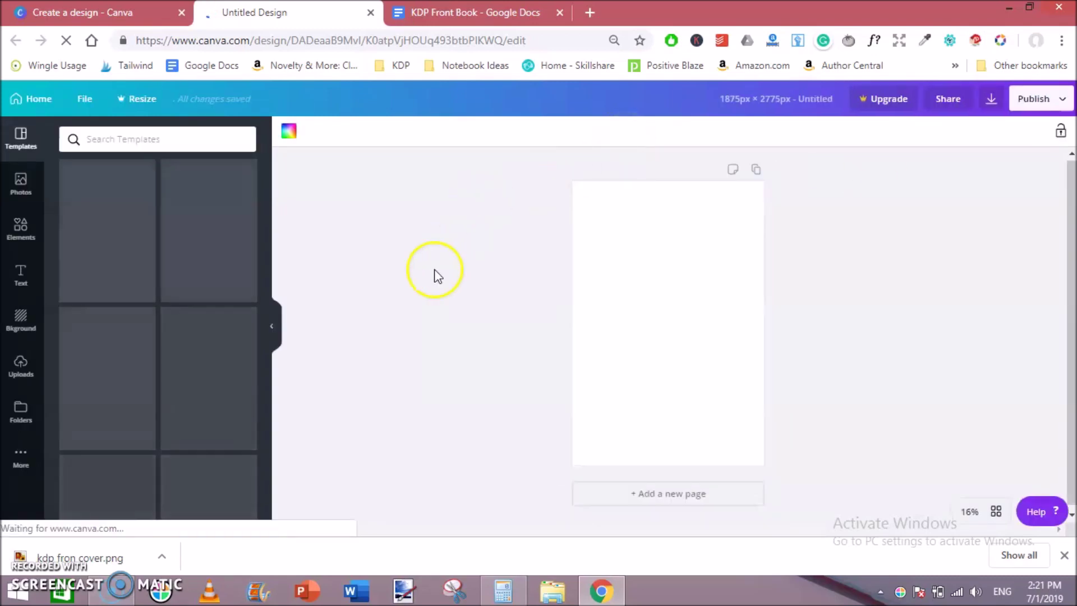
- Close the blank Untitled design and return to the KDP Front Book document
left_click(370, 12)
left_click(284, 13)
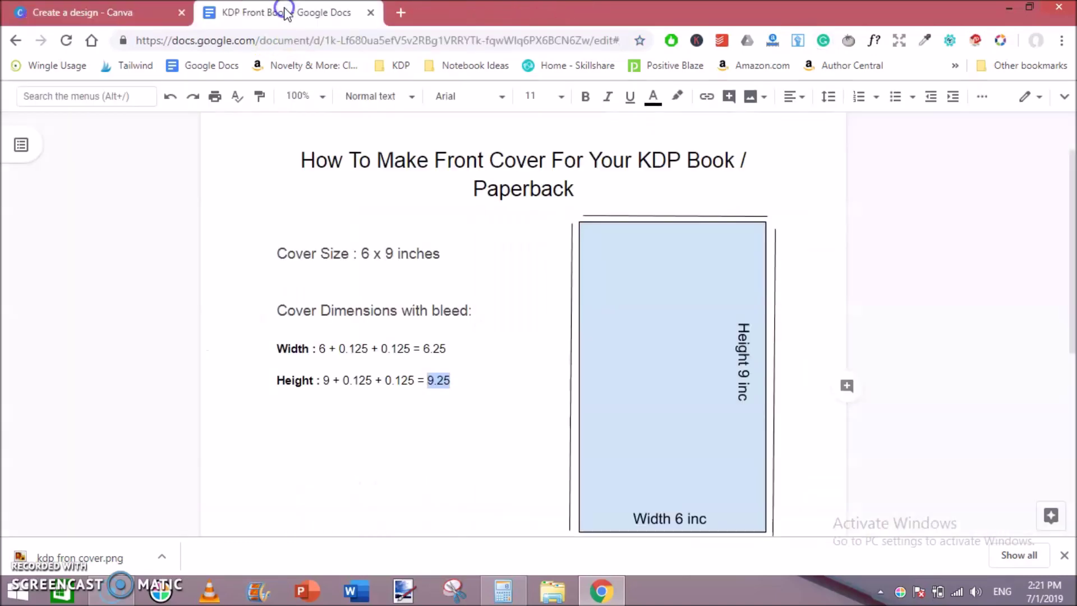